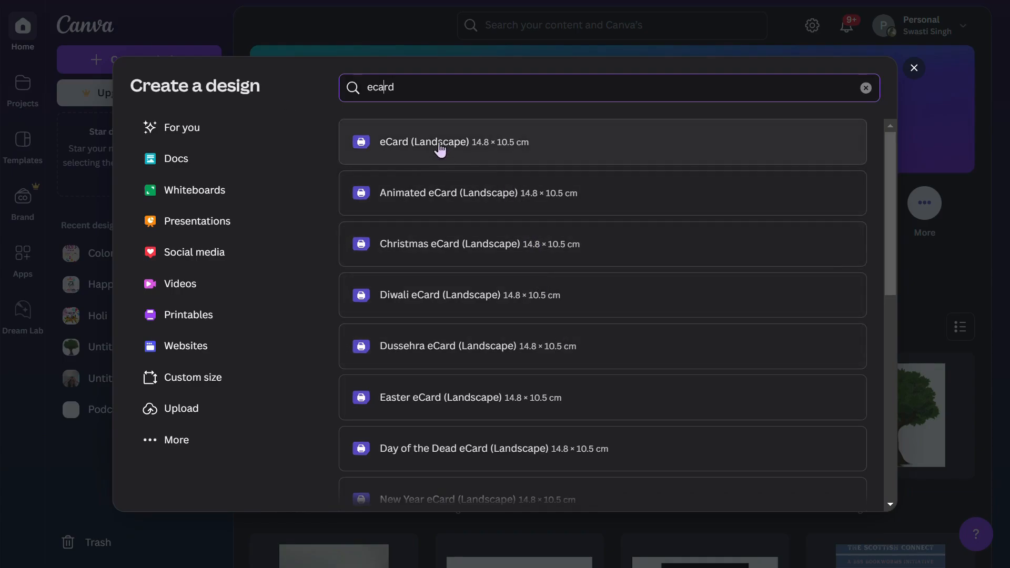
# Create a blank landscape eCard (14.8 × 10.5 cm) and give its page a light cream background colour
pyautogui.click(465, 181)
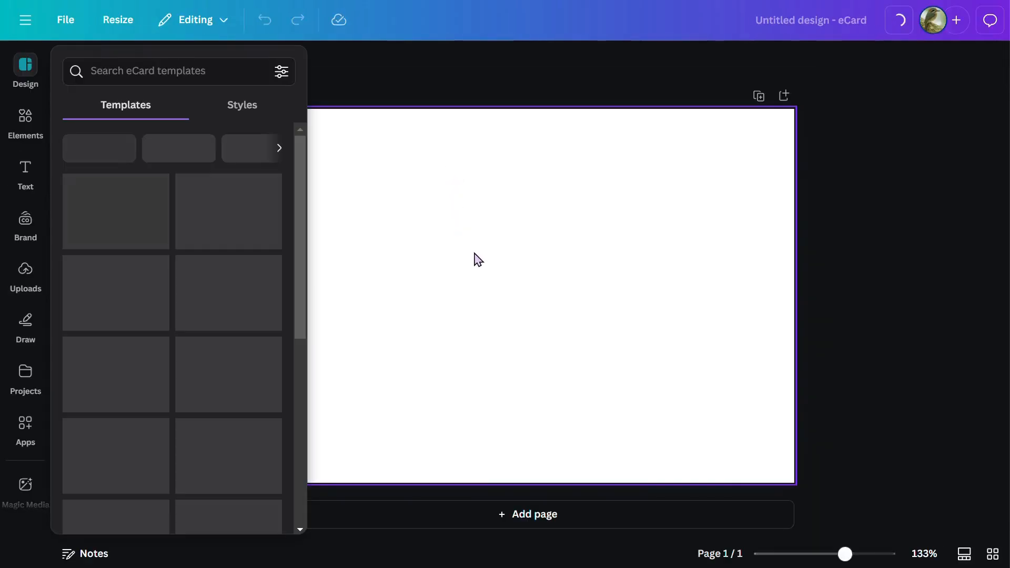
pyautogui.click(465, 243)
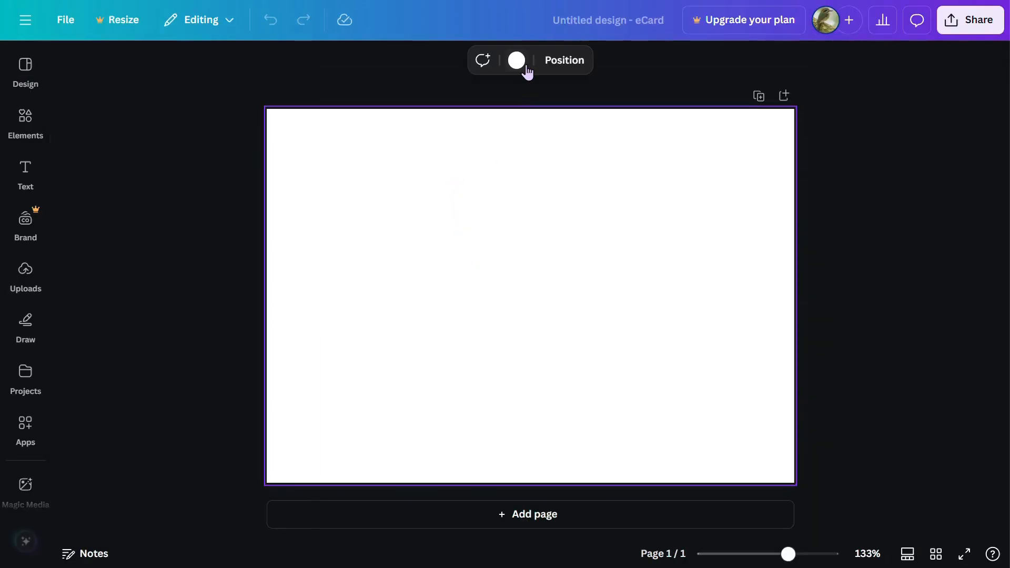
pyautogui.click(521, 62)
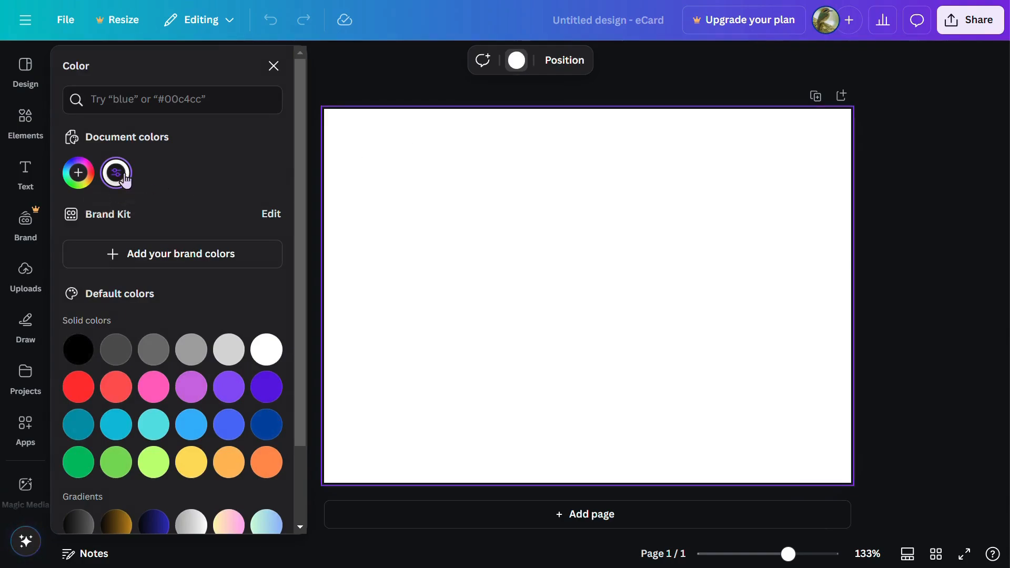
pyautogui.click(125, 180)
pyautogui.click(108, 328)
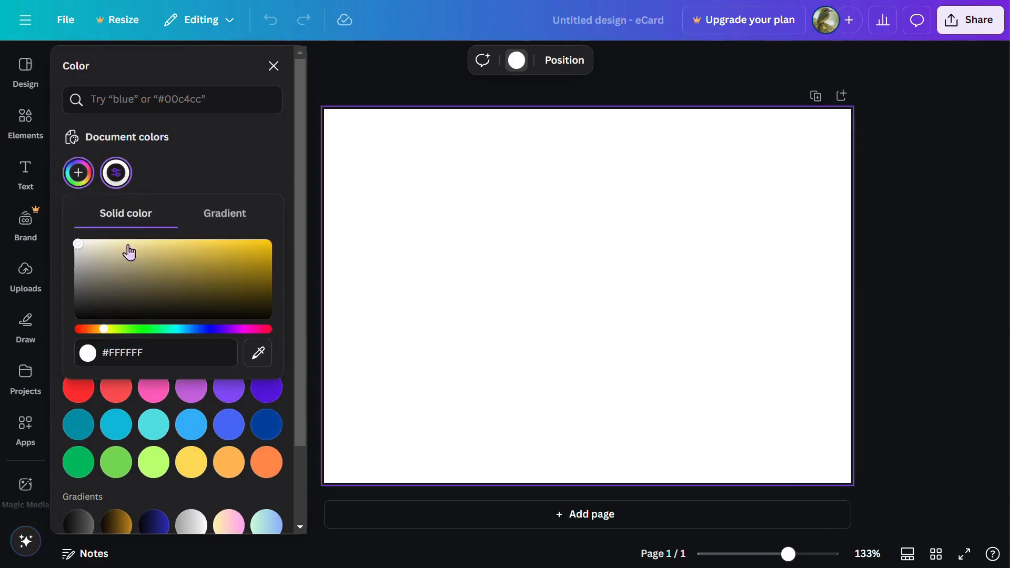
pyautogui.click(118, 245)
pyautogui.moveTo(109, 332); pyautogui.dragTo(106, 332)
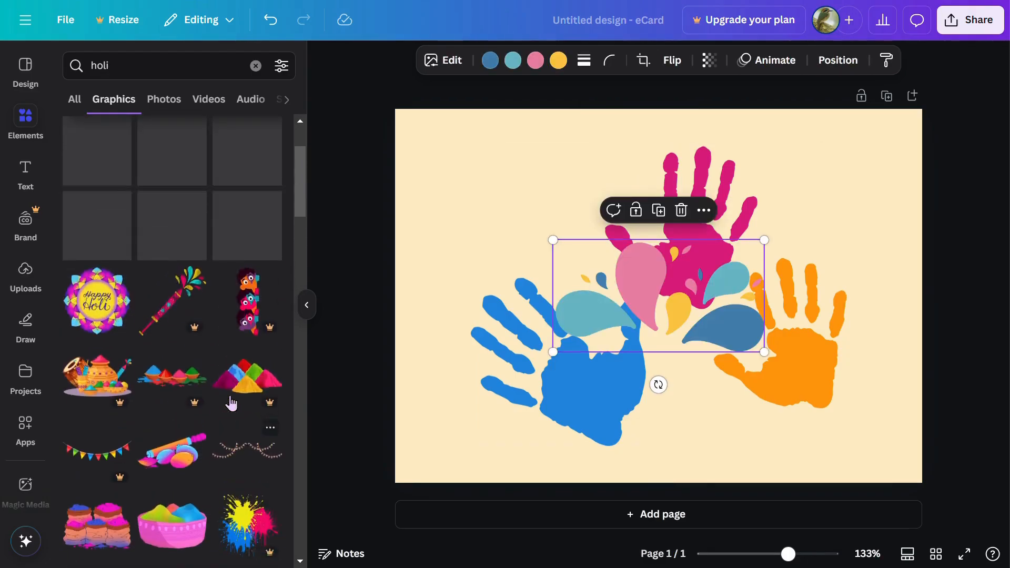
# Search the graphics for "marigold" and add the graphic of three orange-yellow flowers with green leaves to the page
pyautogui.scroll(3, 232, 403)
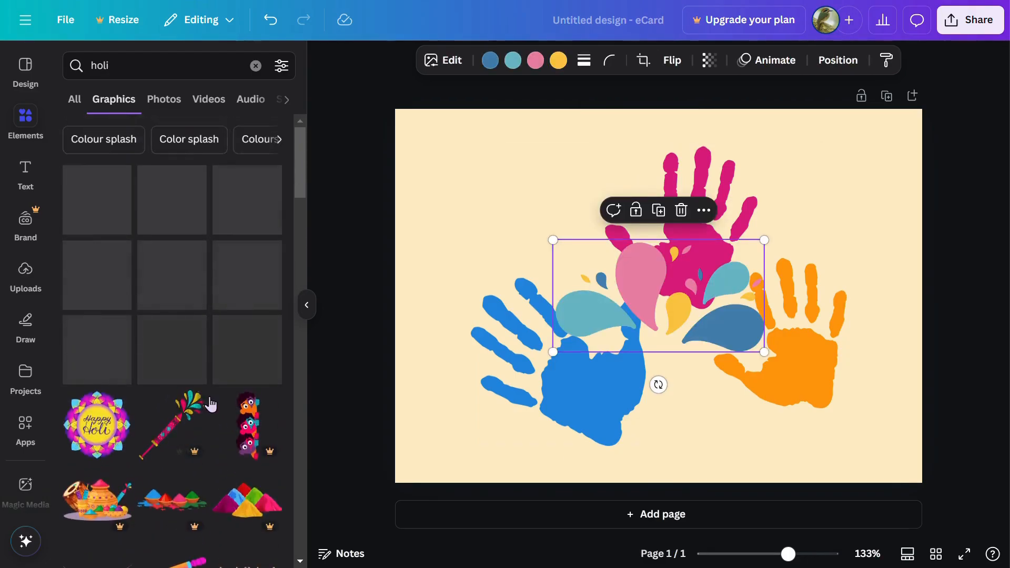
pyautogui.click(100, 65)
pyautogui.write('marigold')
pyautogui.press('Return')
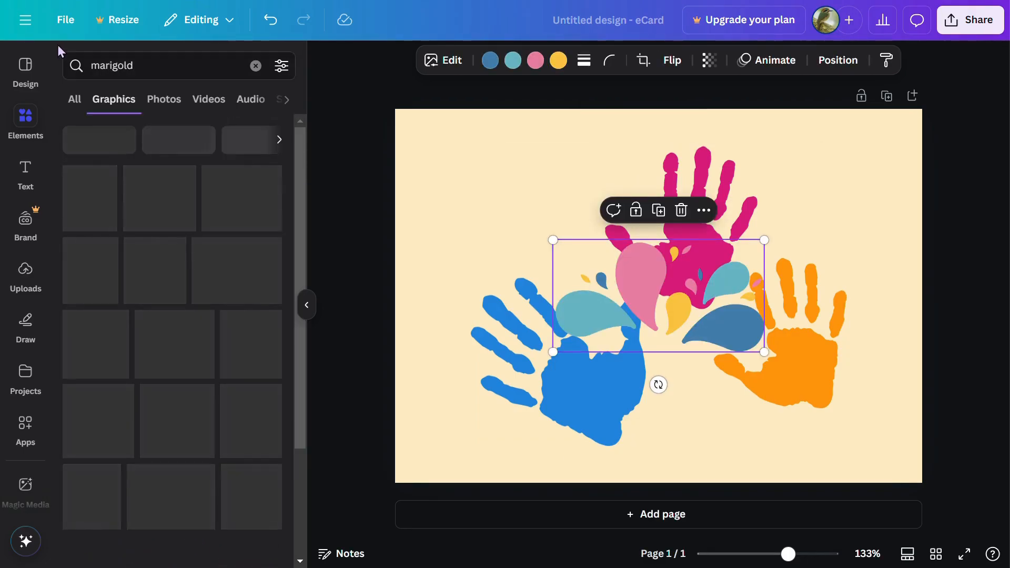
pyautogui.scroll(-5, 232, 264)
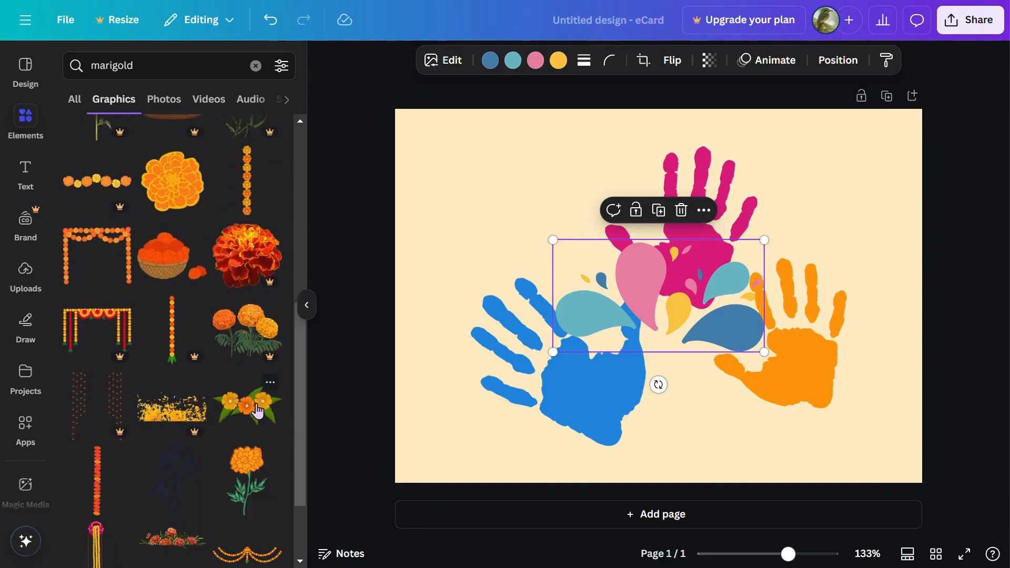
pyautogui.click(247, 407)
# Shrink the marigold graphic and the handprints, placing the marigolds near the page centre and the handprints in the lower-left area
pyautogui.moveTo(657, 302); pyautogui.dragTo(670, 319)
pyautogui.moveTo(614, 358); pyautogui.dragTo(627, 296)
pyautogui.click(639, 284)
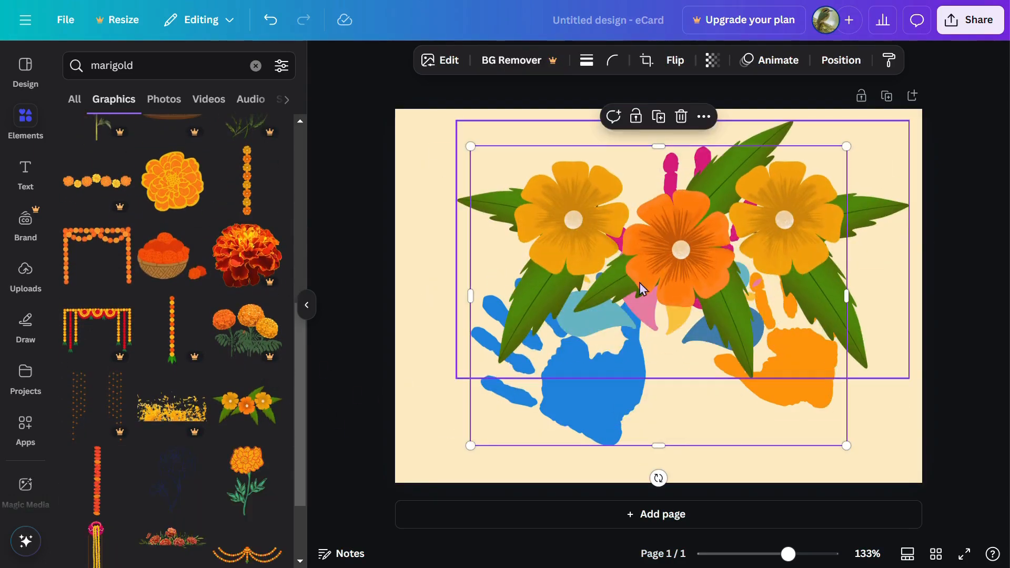
pyautogui.moveTo(853, 150); pyautogui.dragTo(575, 284)
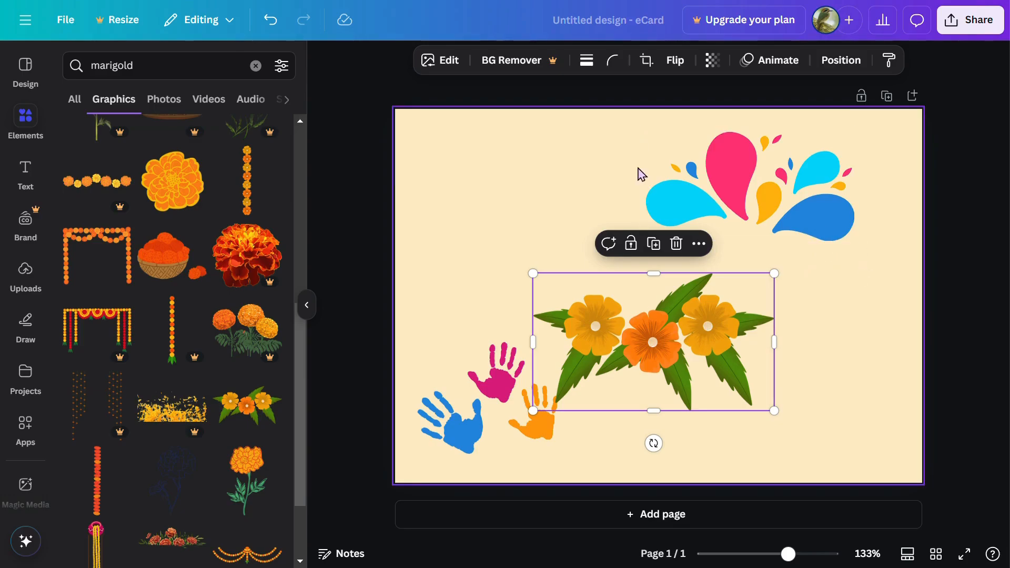
pyautogui.click(858, 289)
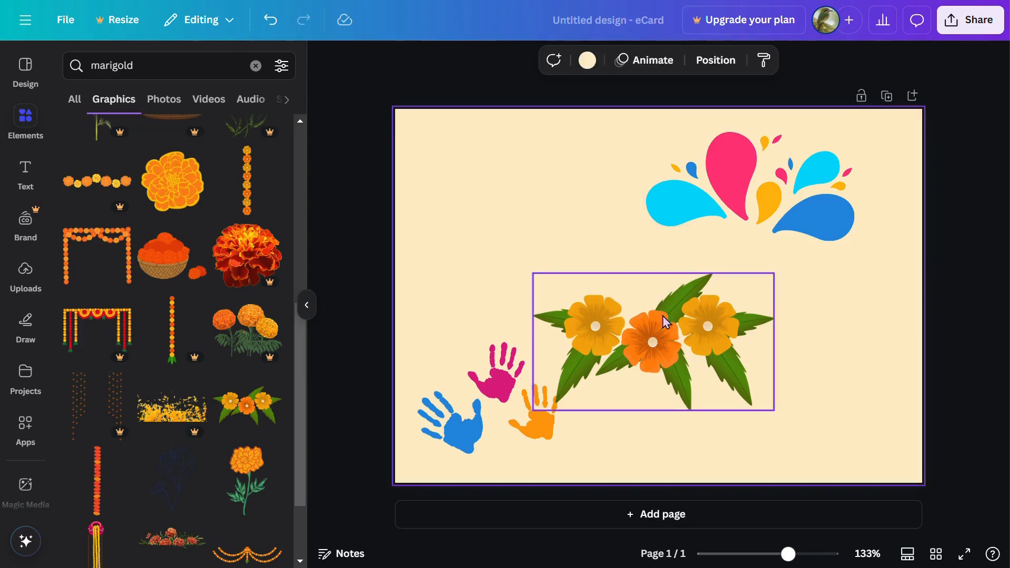
# Add a heading reading "Happy Holi", broken into two lines with one word on each
pyautogui.click(42, 179)
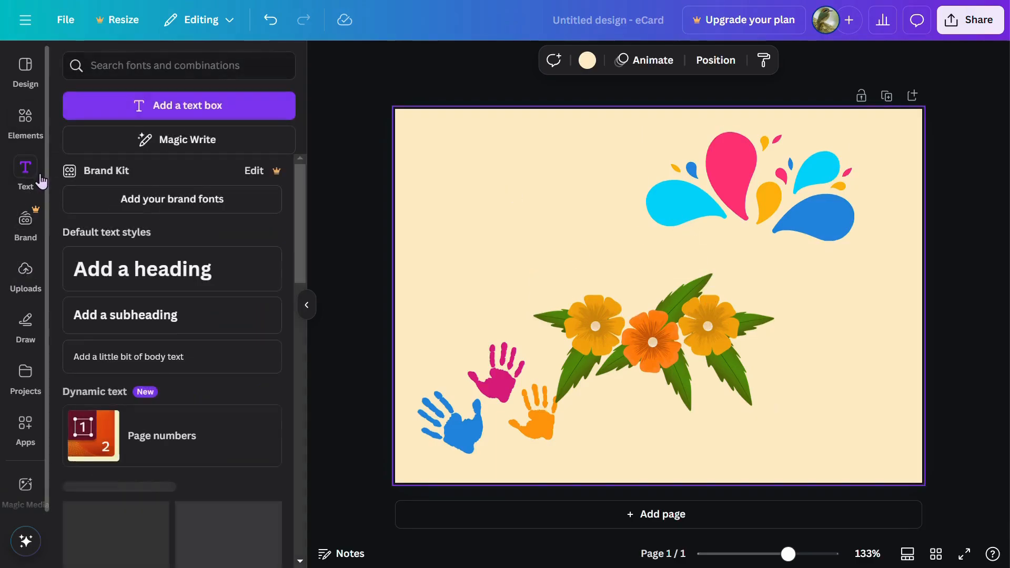
pyautogui.click(126, 270)
pyautogui.write('H')
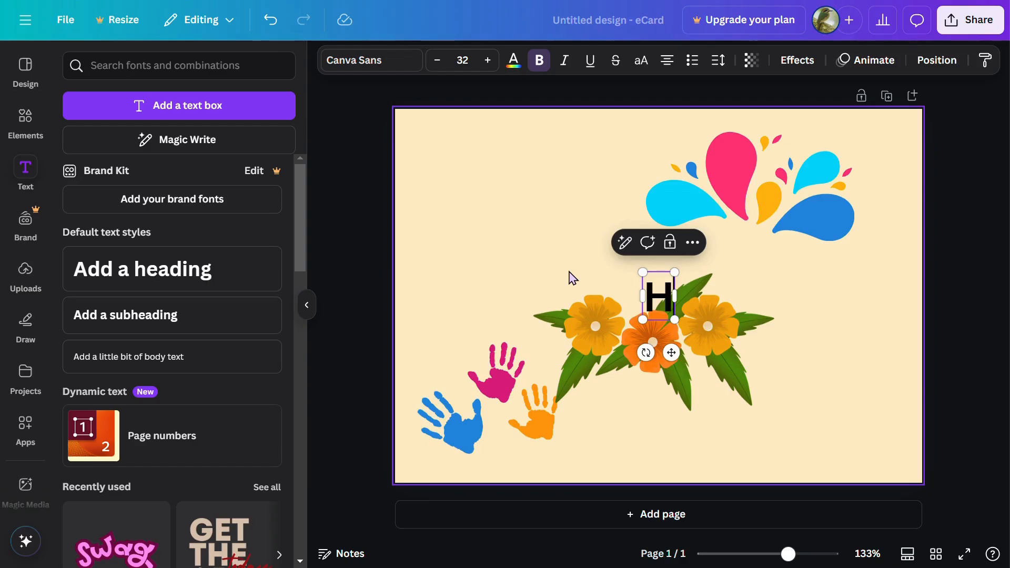
pyautogui.write('appy H')
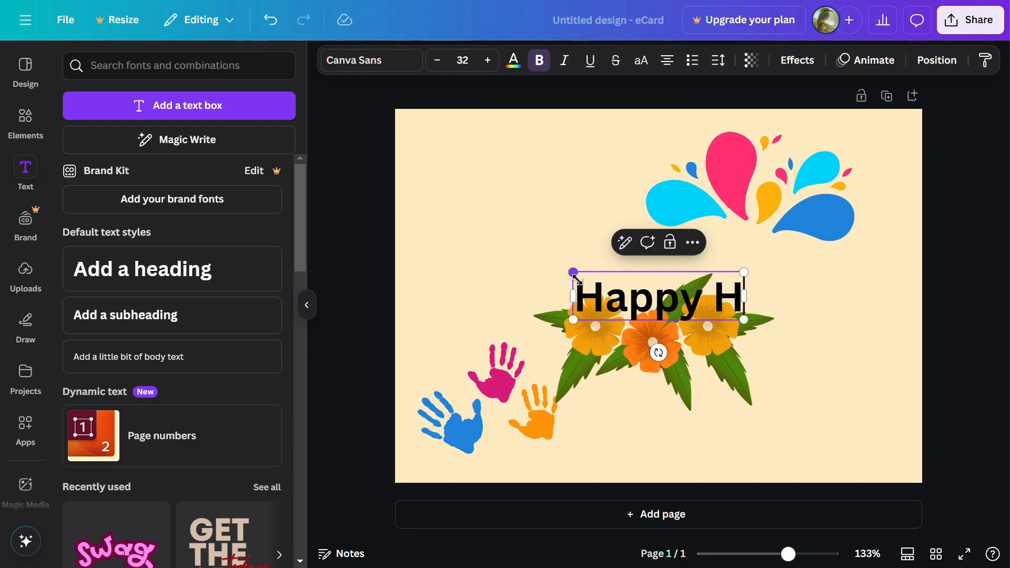
pyautogui.write('oli')
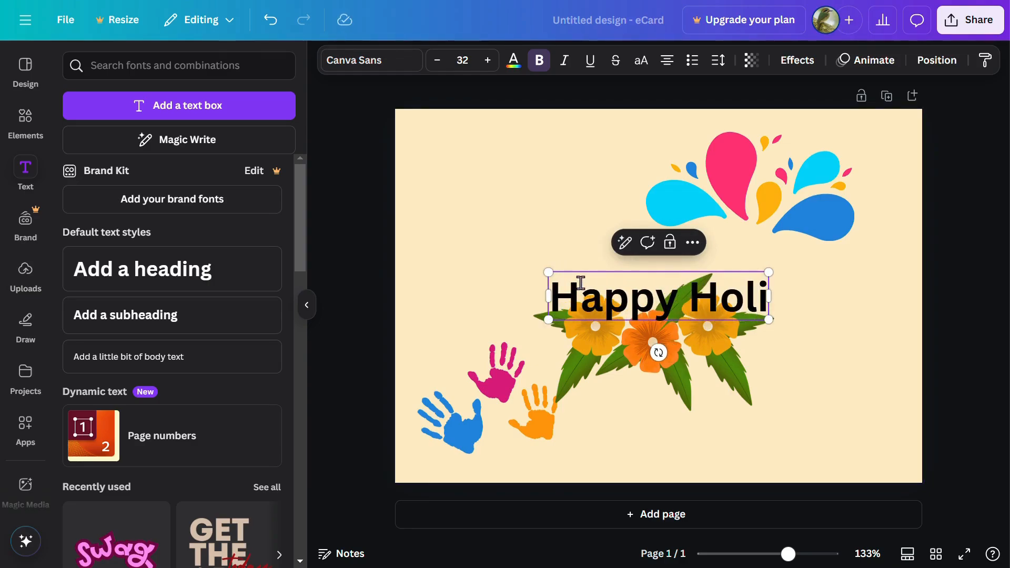
pyautogui.press('Return')
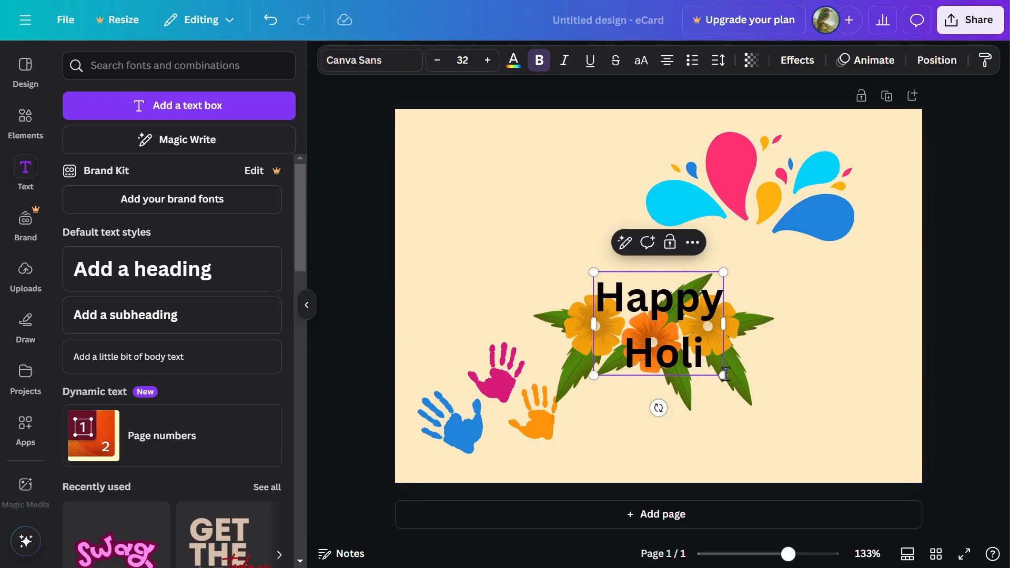
# Change the whole Happy Holi heading's font to Apricots and enlarge the text to about size 52.1
pyautogui.moveTo(725, 374); pyautogui.dragTo(595, 281)
pyautogui.click(400, 60)
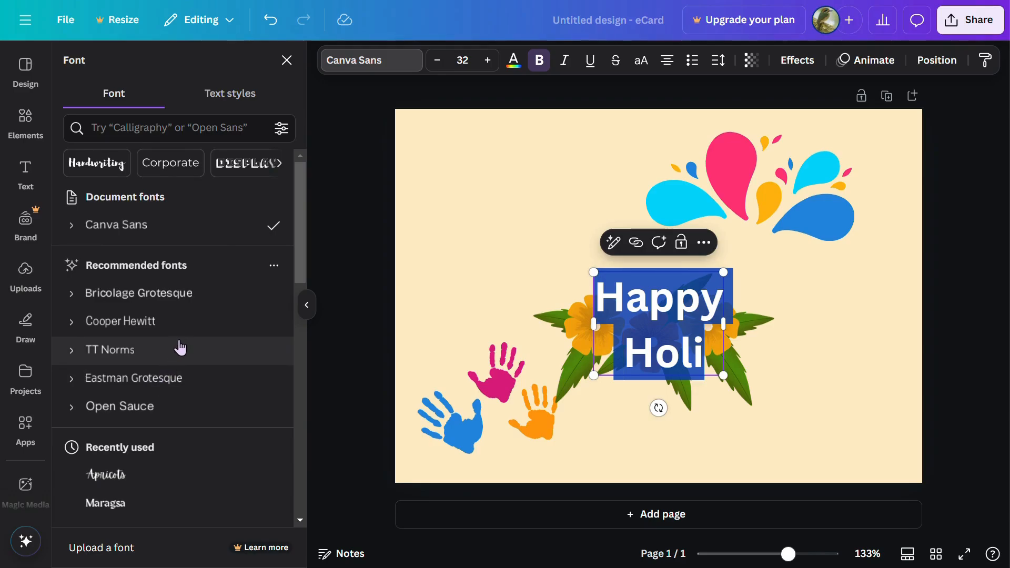
pyautogui.scroll(-2, 180, 348)
pyautogui.click(153, 398)
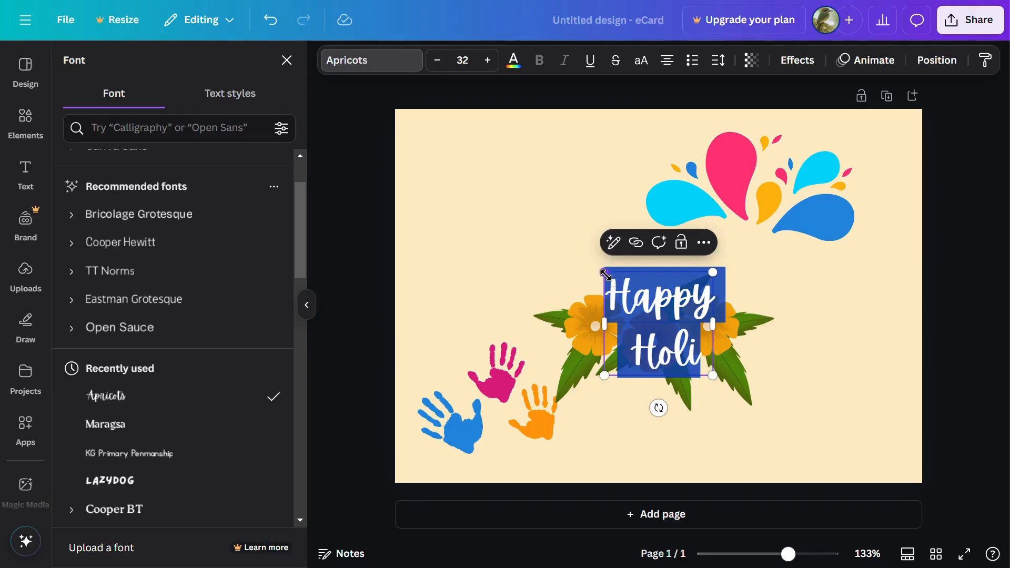
pyautogui.moveTo(605, 274); pyautogui.dragTo(548, 185)
# Set the Happy Holi heading's text colour to the dark purple #1F0042 and deselect it
pyautogui.click(514, 60)
pyautogui.click(79, 167)
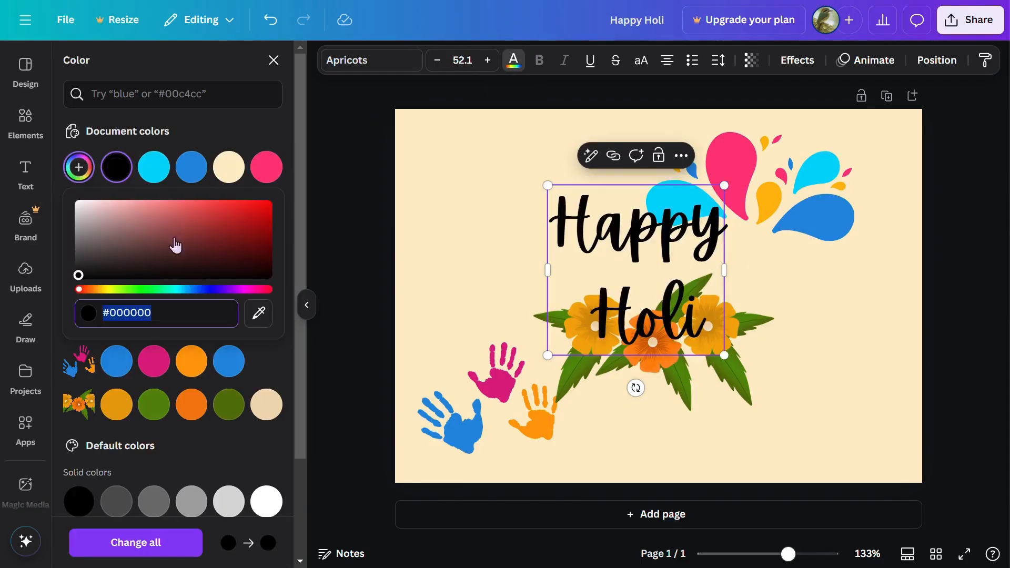
pyautogui.moveTo(210, 290); pyautogui.dragTo(226, 291)
pyautogui.click(268, 245)
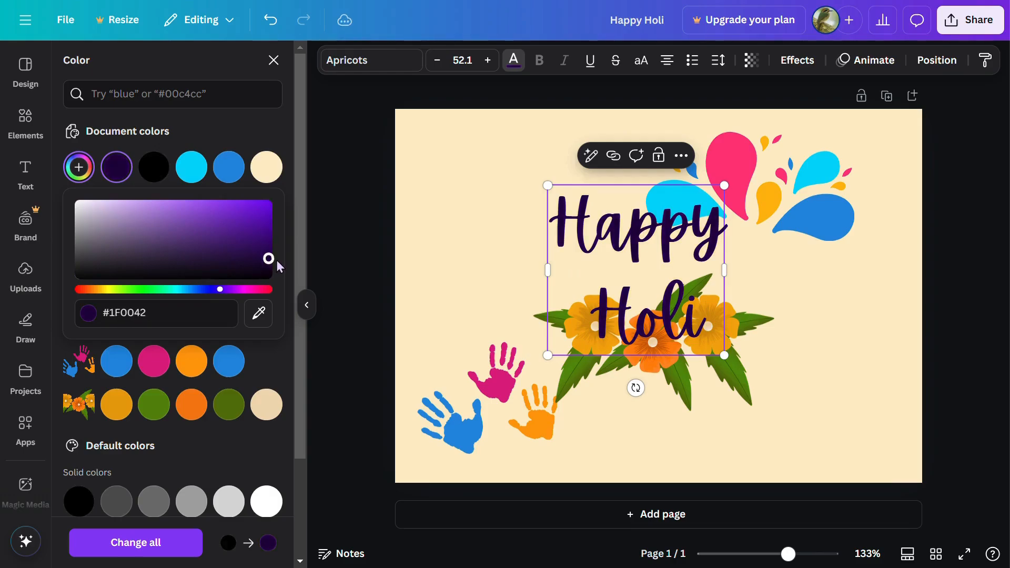
pyautogui.click(348, 287)
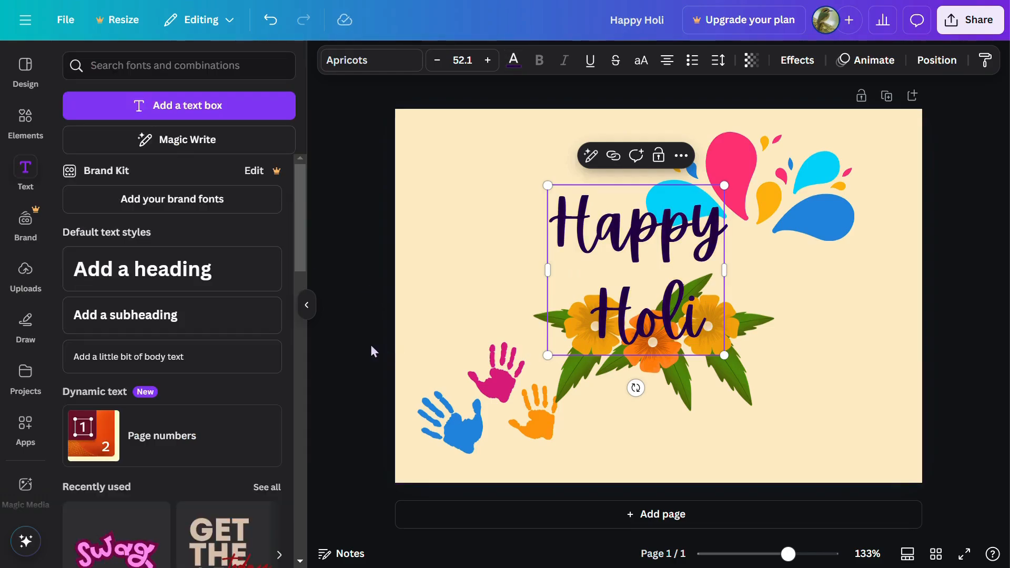
pyautogui.click(371, 327)
# Tilt the colourful drops graphic clockwise in the page's upper-right area and shift it slightly
pyautogui.click(808, 249)
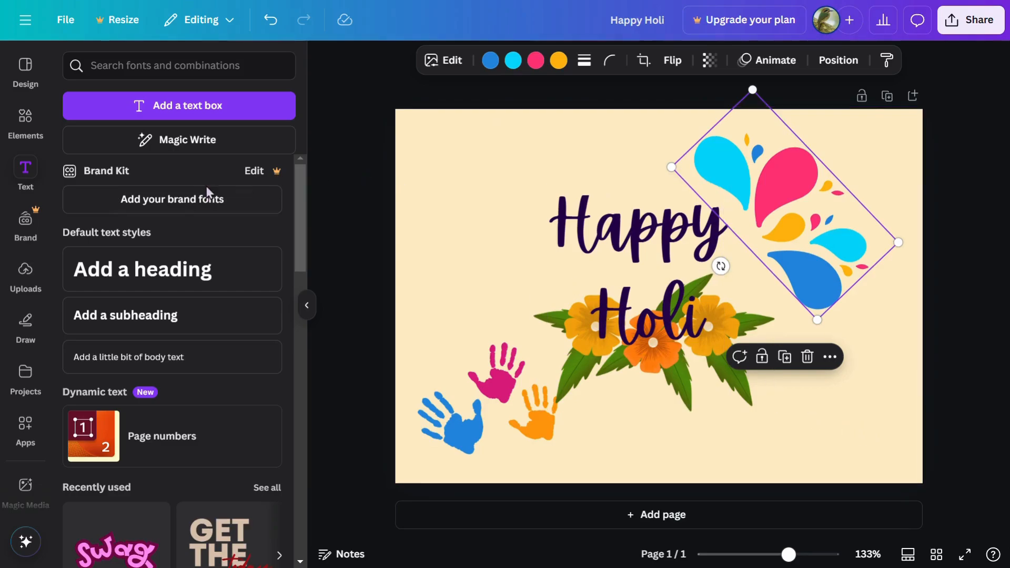
pyautogui.click(23, 124)
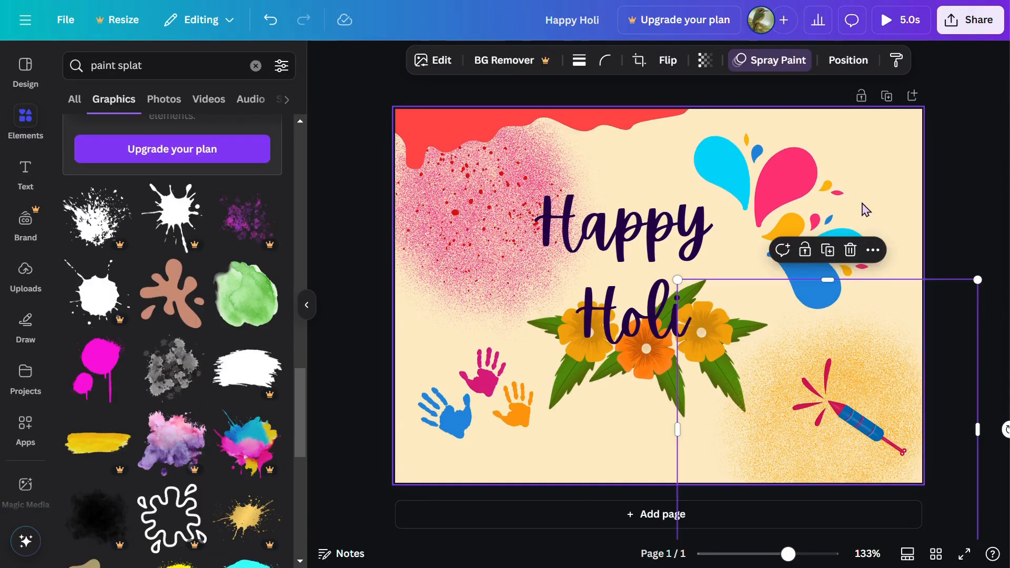
pyautogui.click(826, 218)
pyautogui.moveTo(826, 218); pyautogui.dragTo(826, 211)
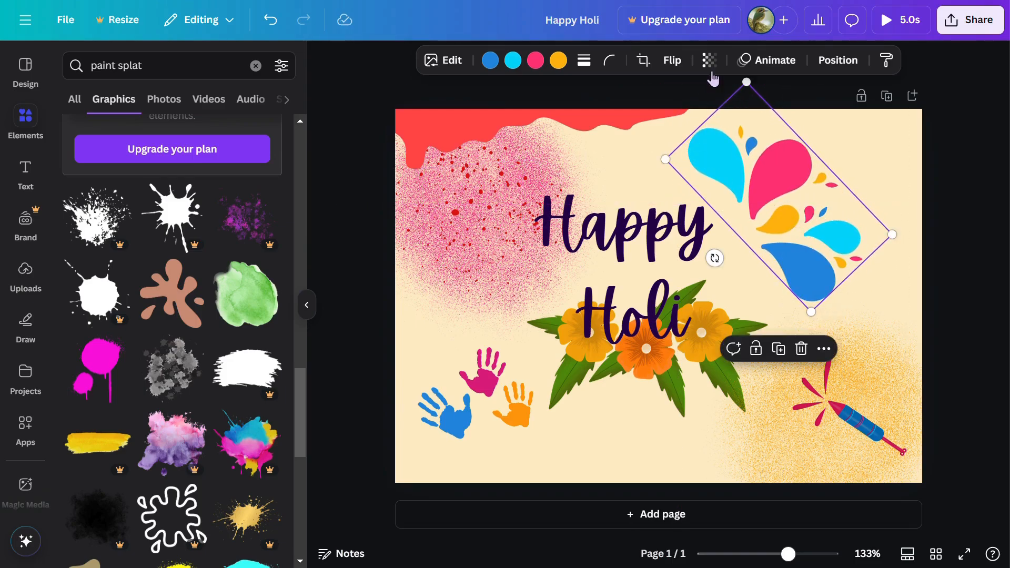
# Widen the Happy Holi text box and enlarge its text to about size 58.4
pyautogui.click(665, 203)
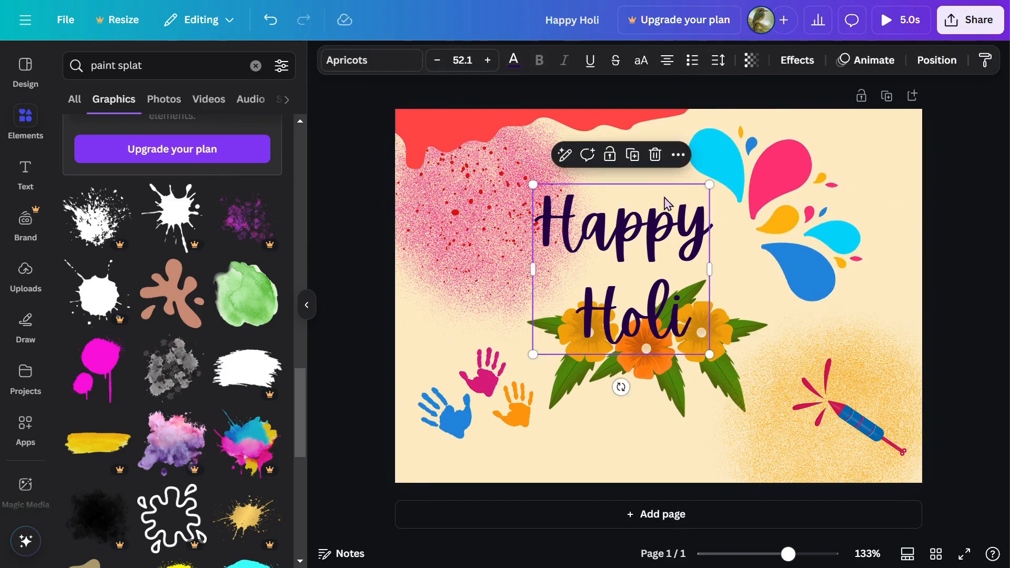
pyautogui.click(718, 60)
pyautogui.moveTo(691, 168)
pyautogui.mouseDown()
pyautogui.moveTo(705, 169)
pyautogui.moveTo(689, 168)
pyautogui.mouseUp()
pyautogui.moveTo(667, 119); pyautogui.dragTo(675, 119)
pyautogui.moveTo(710, 305); pyautogui.dragTo(785, 314)
pyautogui.moveTo(533, 185); pyautogui.dragTo(506, 166)
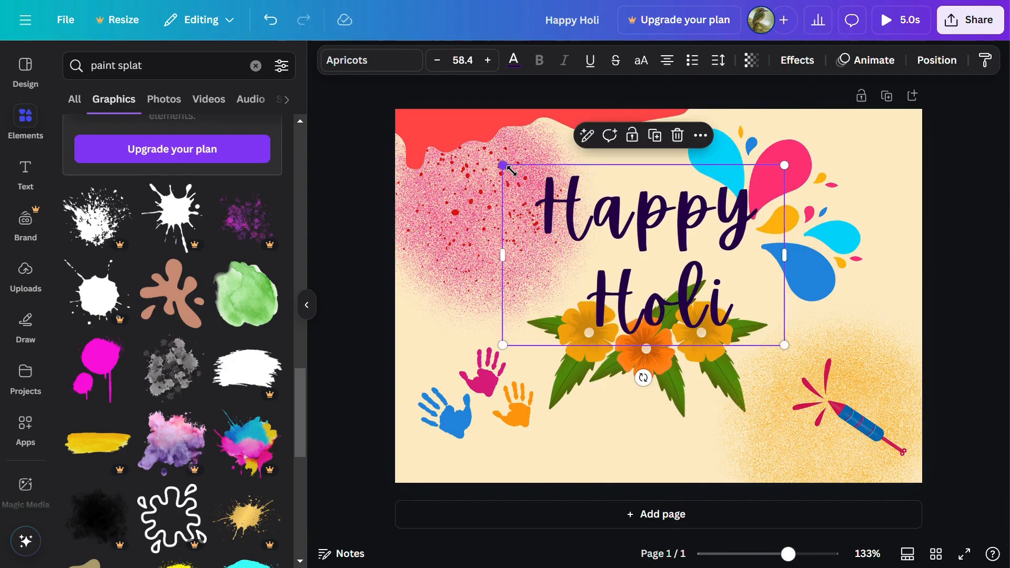
# Reposition the heading slightly lower, move the marigolds down beneath it, and shift the water gun slightly up and left
pyautogui.moveTo(663, 277); pyautogui.dragTo(652, 286)
pyautogui.moveTo(567, 405); pyautogui.dragTo(564, 404)
pyautogui.moveTo(653, 387); pyautogui.dragTo(658, 404)
pyautogui.moveTo(868, 404); pyautogui.dragTo(862, 396)
# Shrink the colourful drops graphic, reduce its tilt and place it above the right end of the heading
pyautogui.moveTo(824, 197); pyautogui.dragTo(828, 192)
pyautogui.moveTo(906, 236); pyautogui.dragTo(876, 223)
pyautogui.click(731, 260)
pyautogui.click(781, 242)
pyautogui.moveTo(736, 255); pyautogui.dragTo(759, 265)
pyautogui.moveTo(825, 214); pyautogui.dragTo(810, 199)
pyautogui.moveTo(696, 237); pyautogui.dragTo(690, 248)
# Move the marigolds further down under the heading and raise the yellow powder spray behind the water gun
pyautogui.click(713, 398)
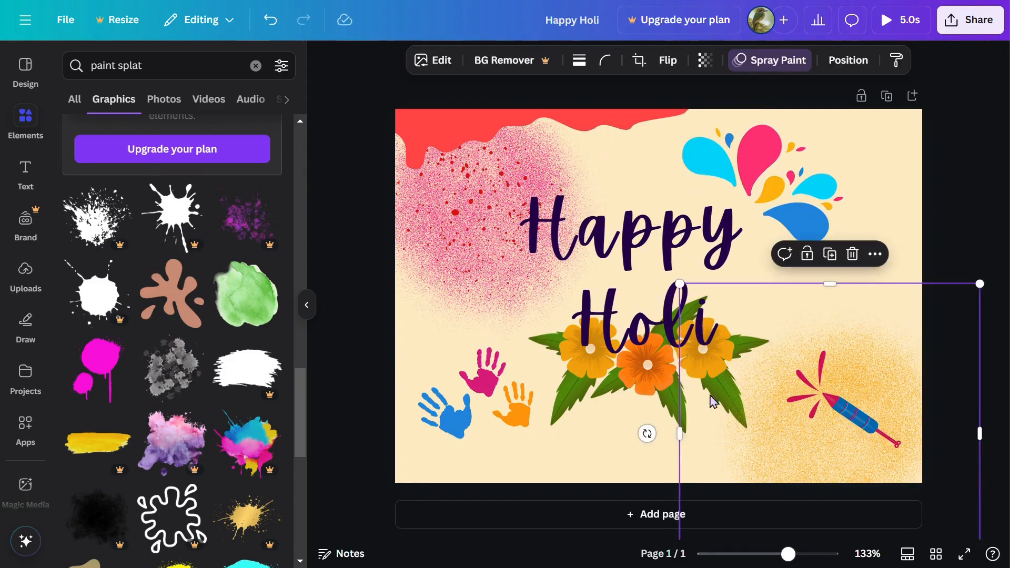
pyautogui.moveTo(676, 383); pyautogui.dragTo(675, 395)
pyautogui.moveTo(909, 337); pyautogui.dragTo(912, 303)
pyautogui.click(984, 190)
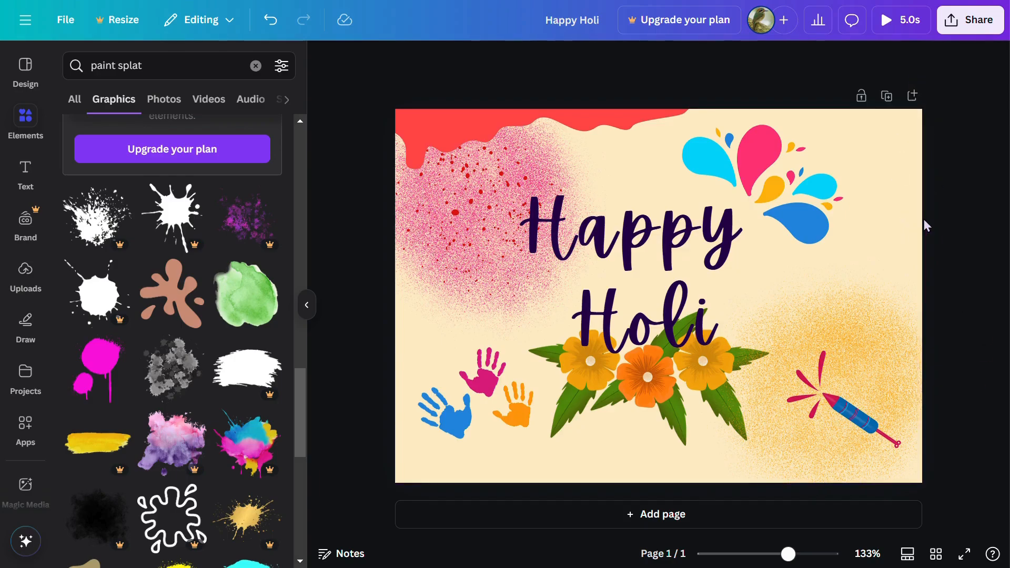
# Apply the Tumble animation to the colourful drops graphic beside the heading
pyautogui.click(824, 221)
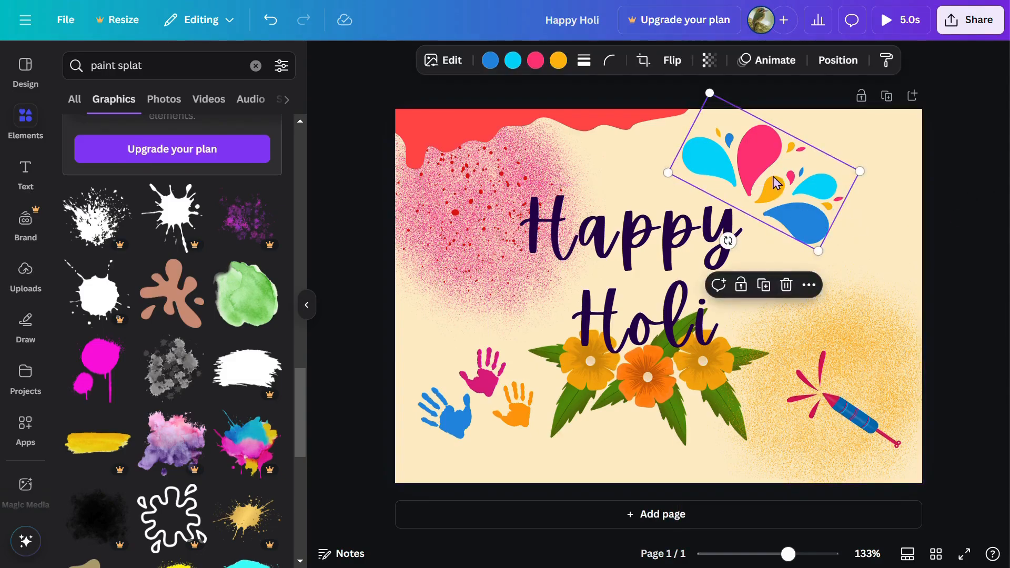
pyautogui.click(769, 62)
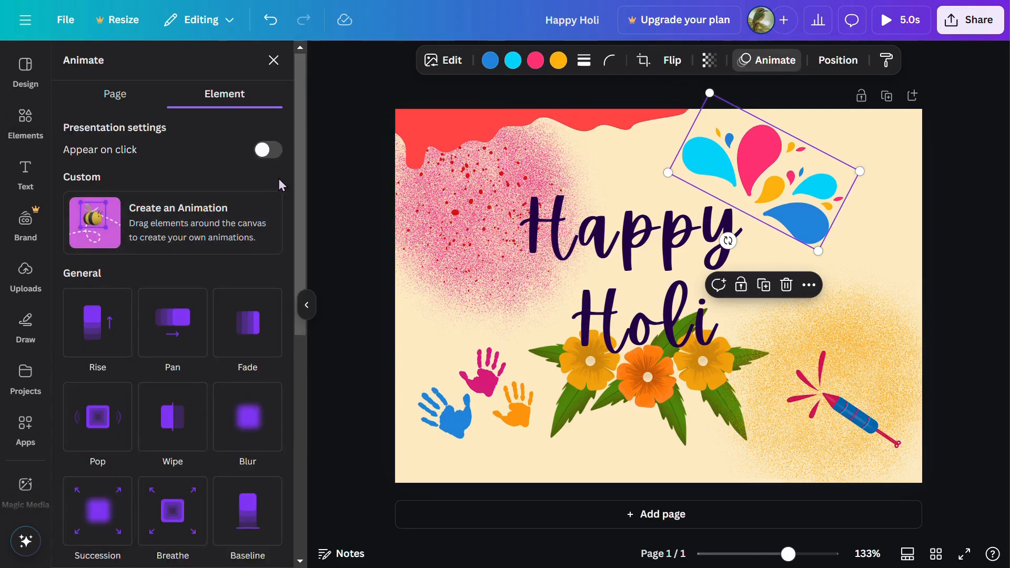
pyautogui.scroll(-2, 278, 178)
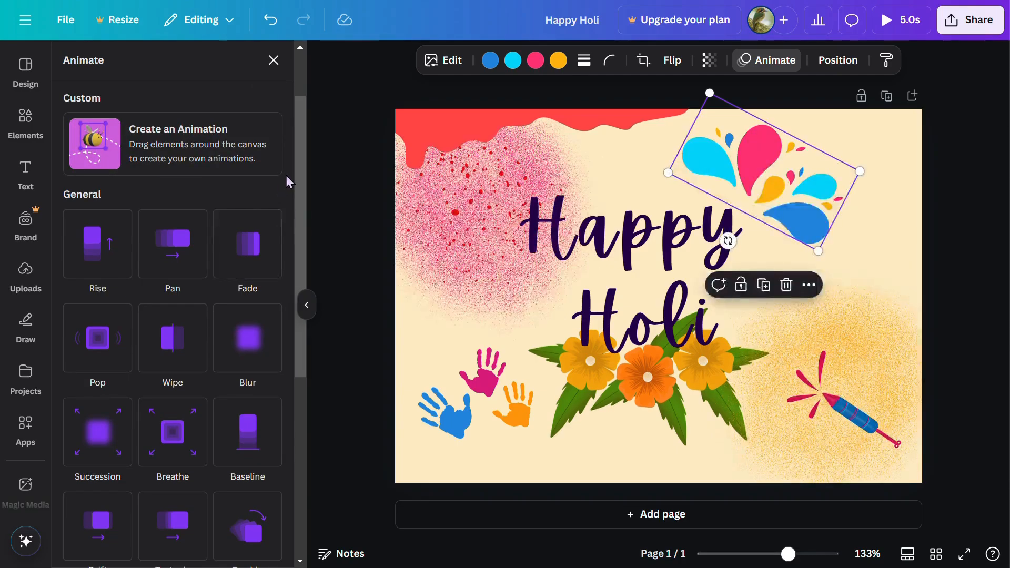
pyautogui.scroll(-4, 286, 176)
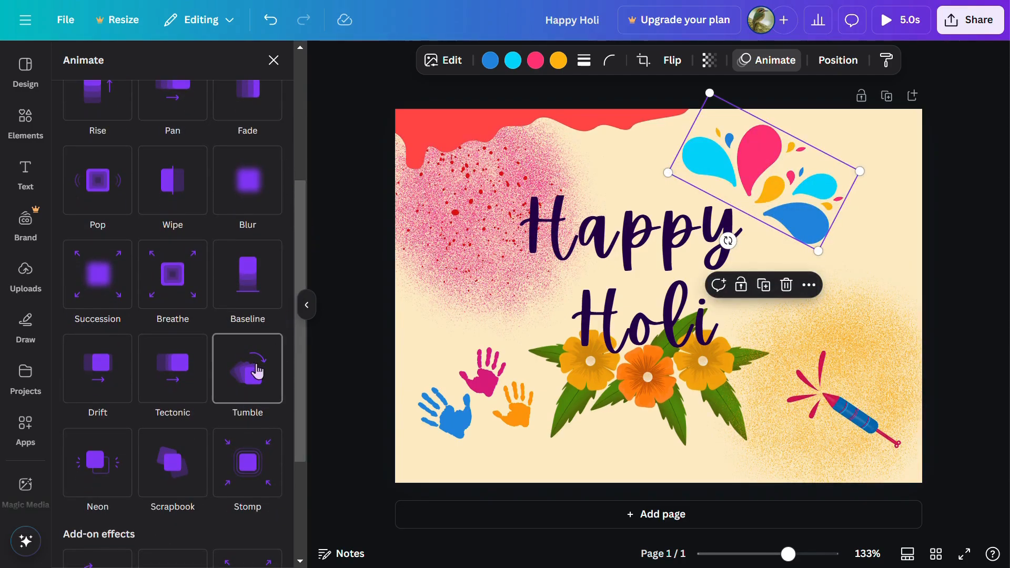
pyautogui.click(257, 371)
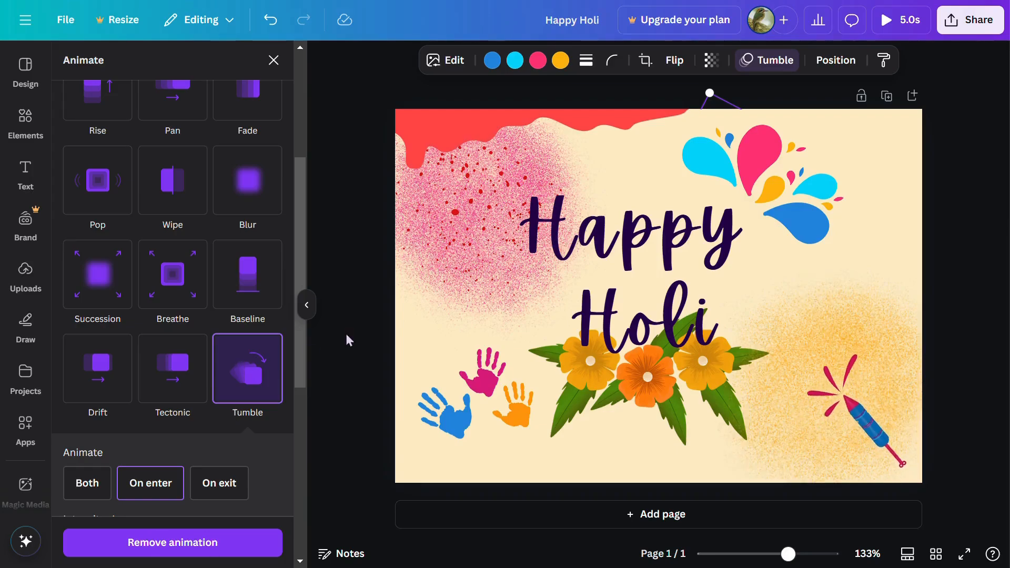
# Apply the Pop animation to the handprints and add the Pulse effect to them
pyautogui.click(447, 410)
pyautogui.click(791, 64)
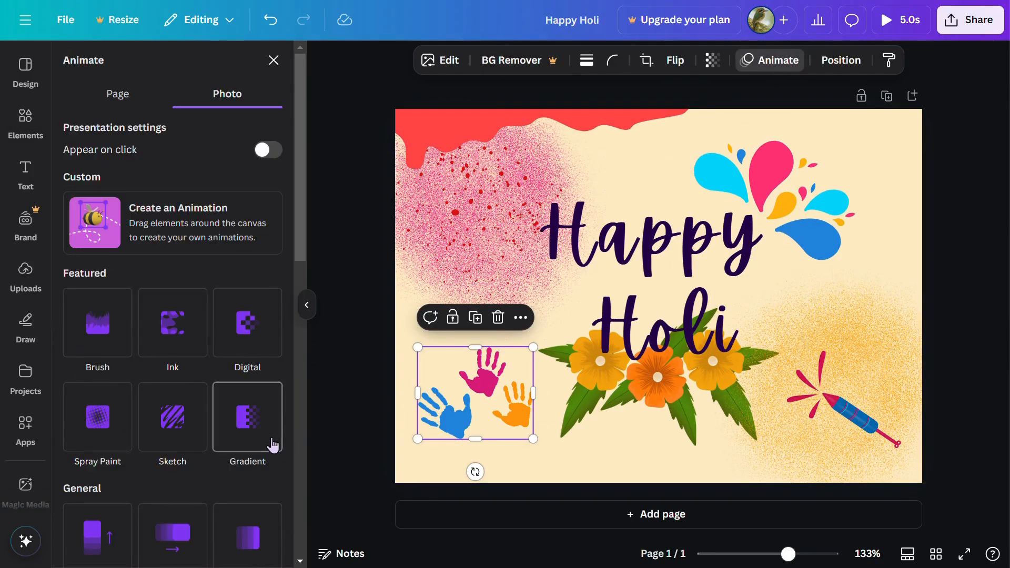
pyautogui.scroll(-6, 267, 419)
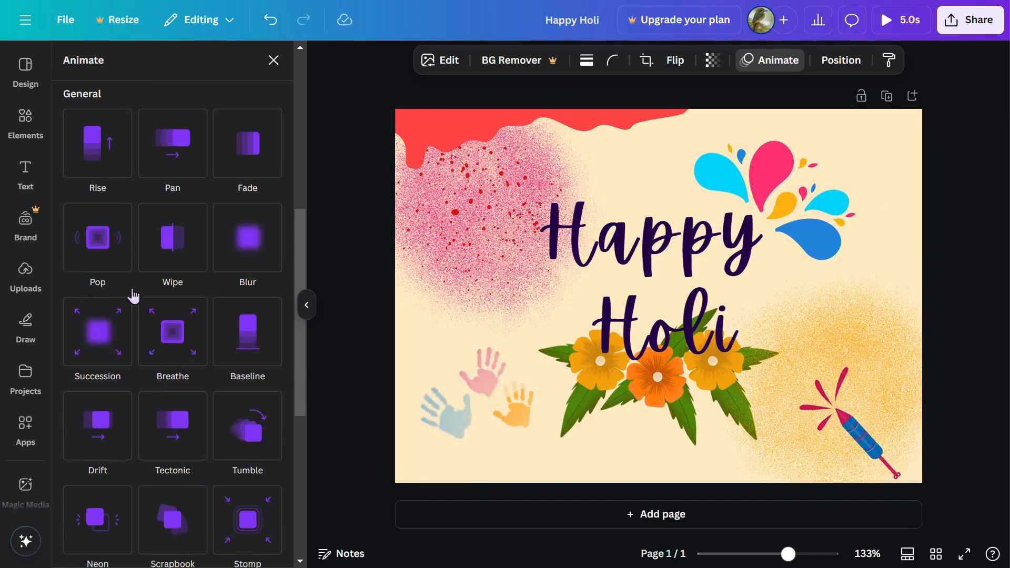
pyautogui.click(108, 260)
pyautogui.scroll(-9, 205, 319)
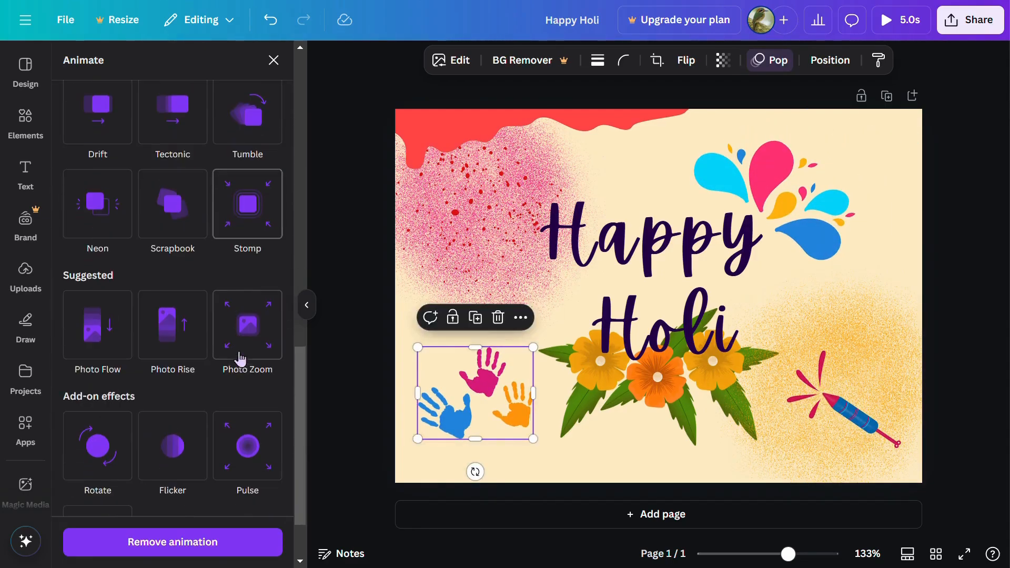
pyautogui.scroll(-2, 244, 363)
pyautogui.click(241, 371)
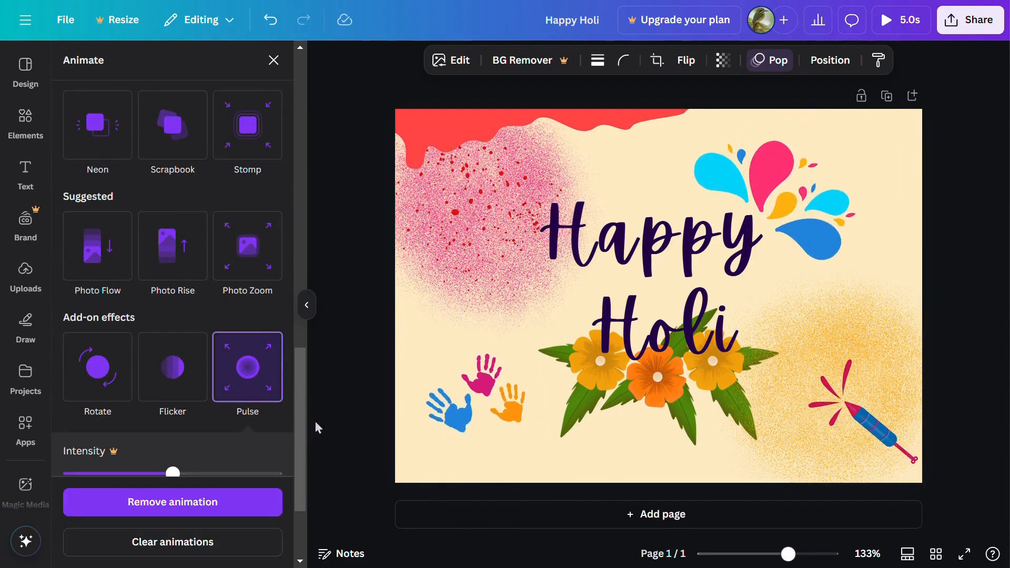
# Add the Wiggle effect to the water gun graphic
pyautogui.click(847, 410)
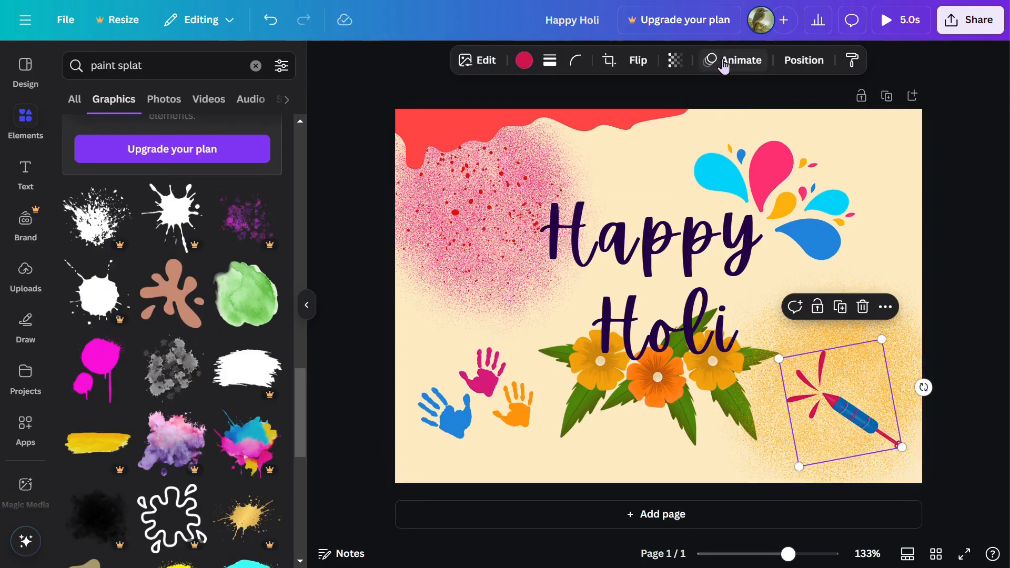
pyautogui.click(734, 60)
pyautogui.scroll(-7, 281, 437)
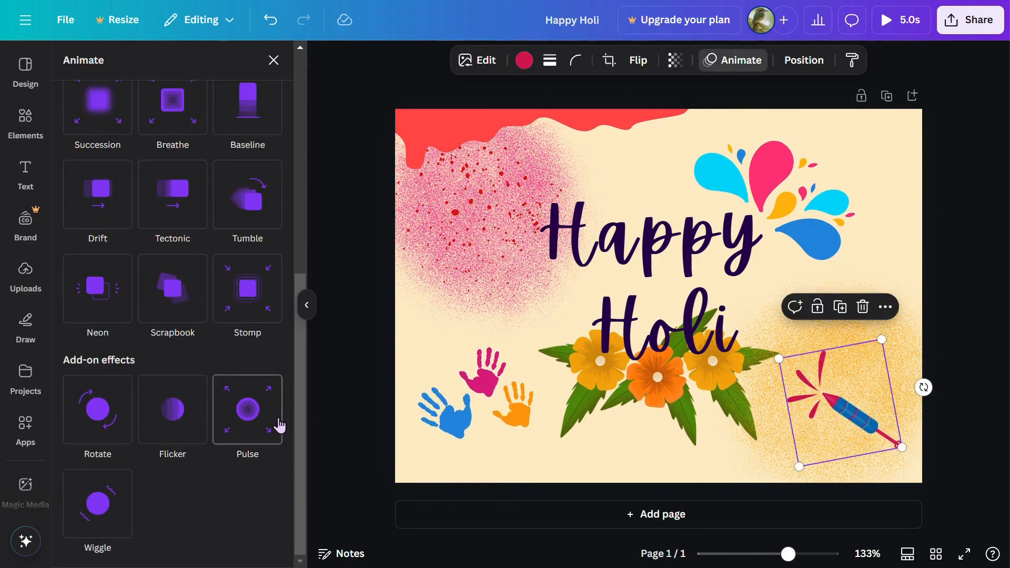
pyautogui.click(127, 532)
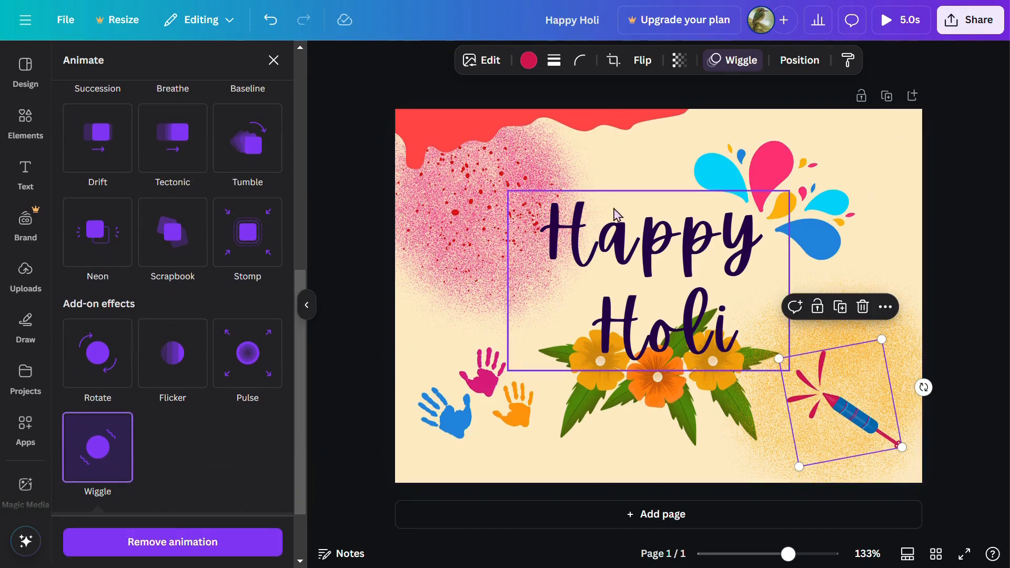
# Play the full-screen preview of the card twice to check the element animations
pyautogui.click(910, 21)
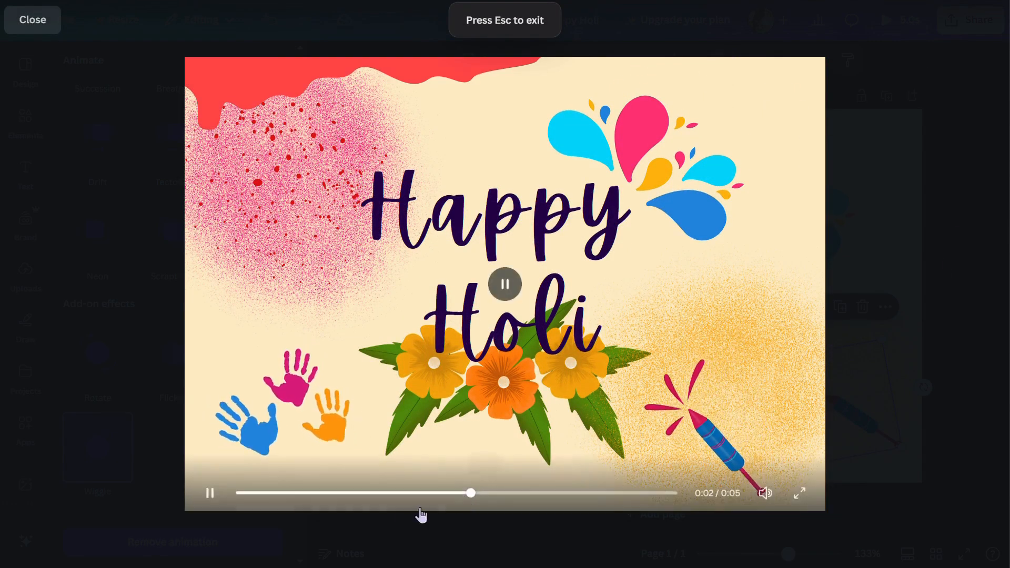
pyautogui.press('Escape')
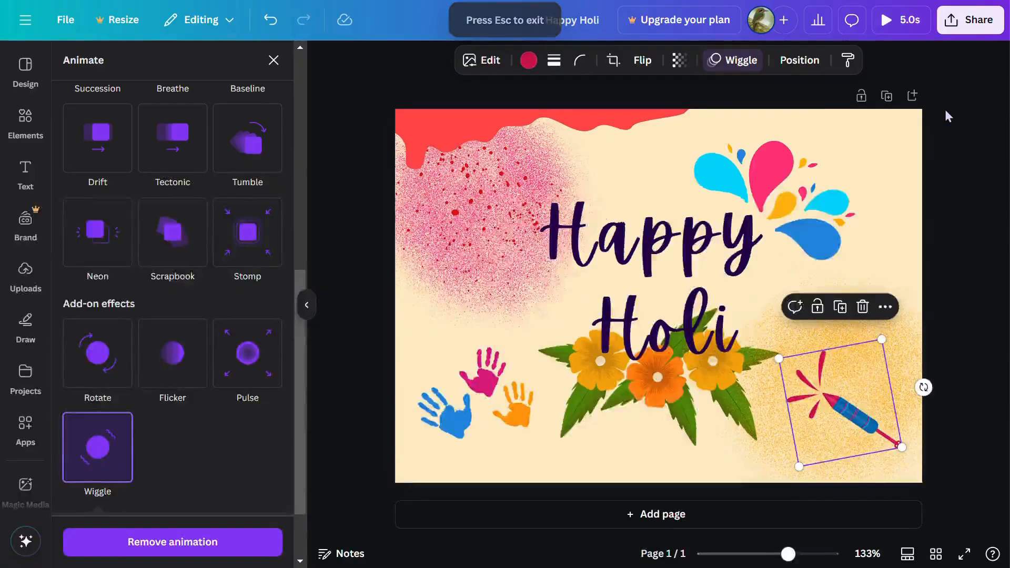
pyautogui.click(902, 21)
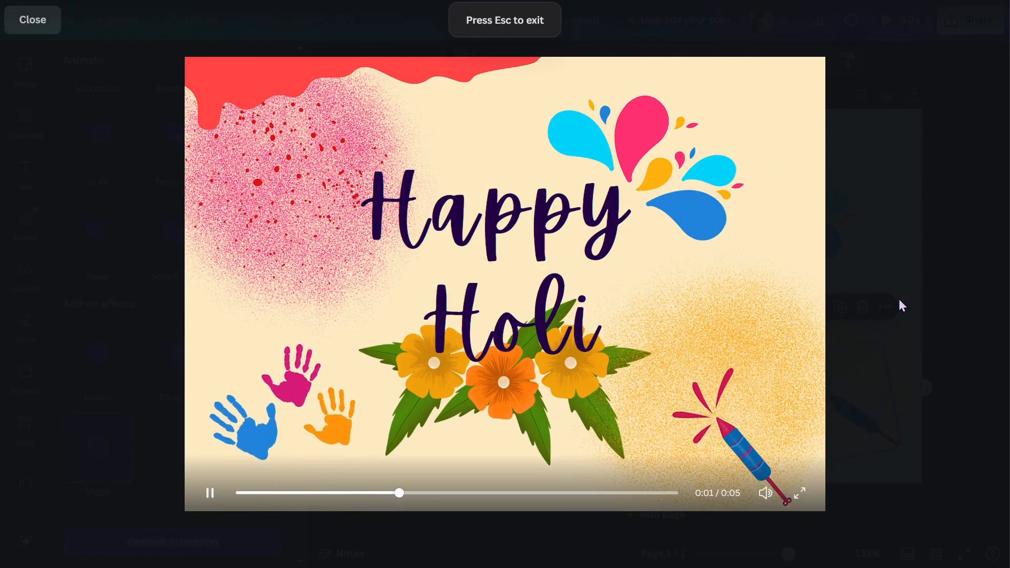
pyautogui.press('Escape')
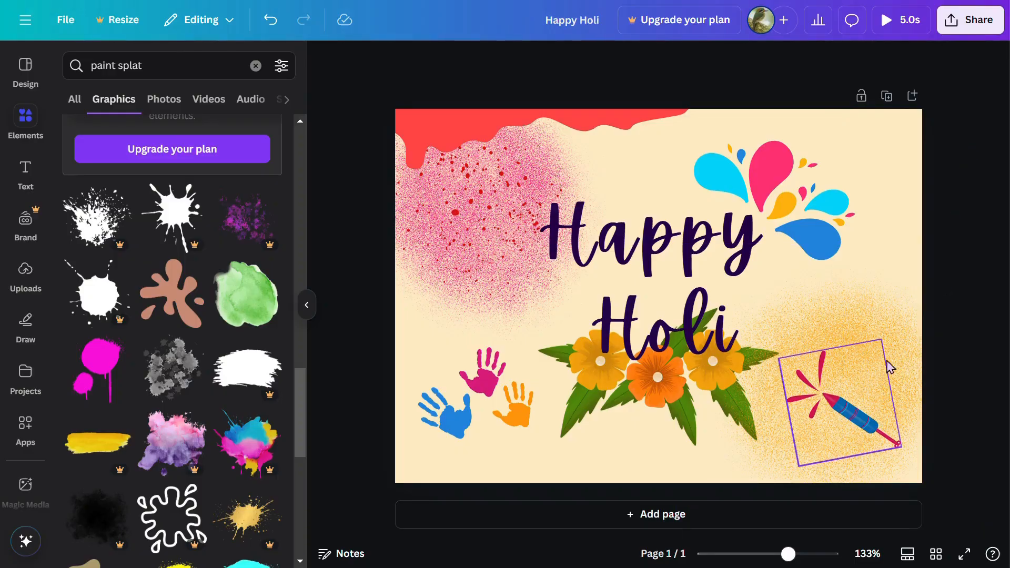
# Give the Happy Holi heading the Lift text effect with an intensity of 55
pyautogui.click(718, 350)
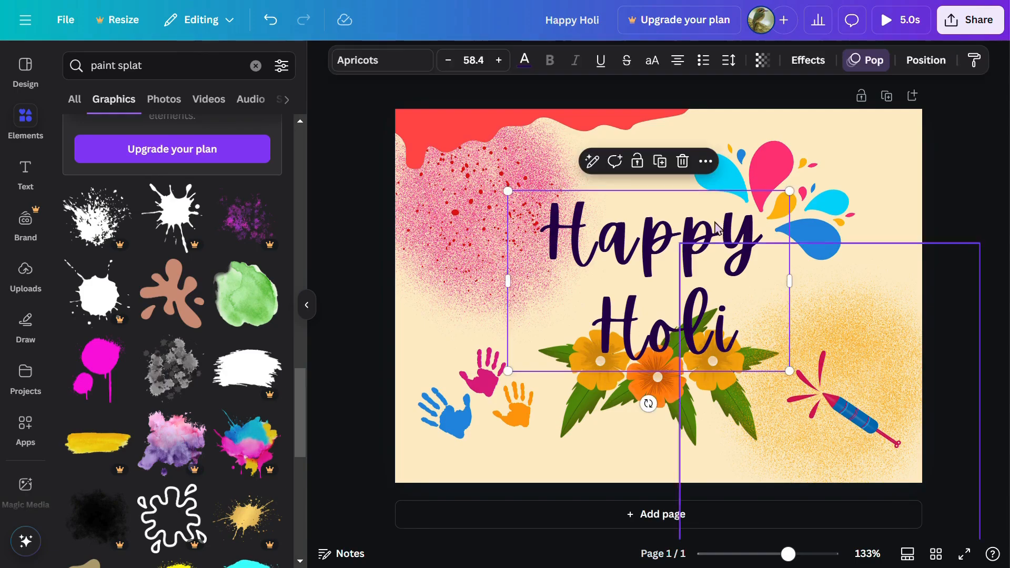
pyautogui.click(793, 72)
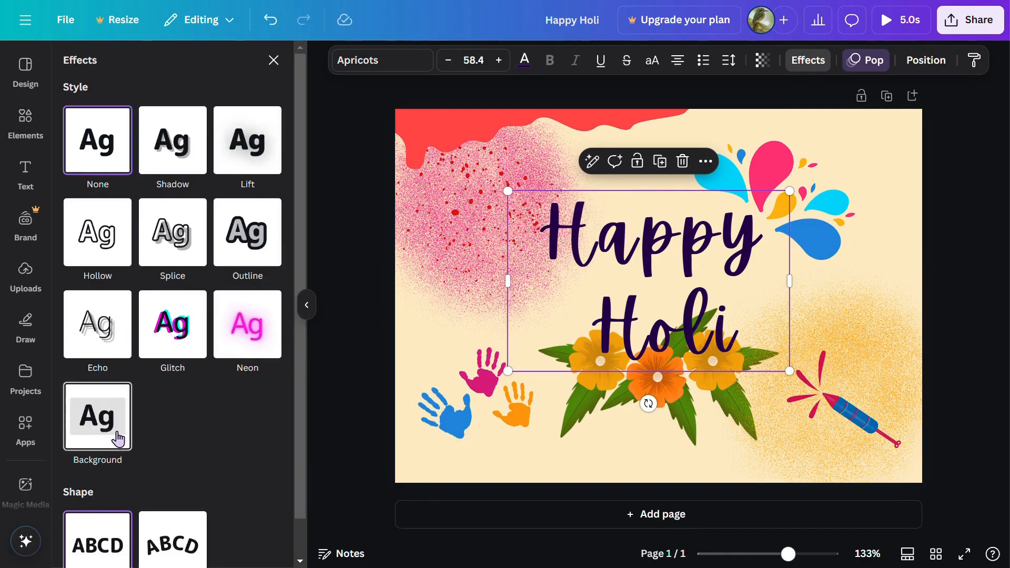
pyautogui.click(254, 166)
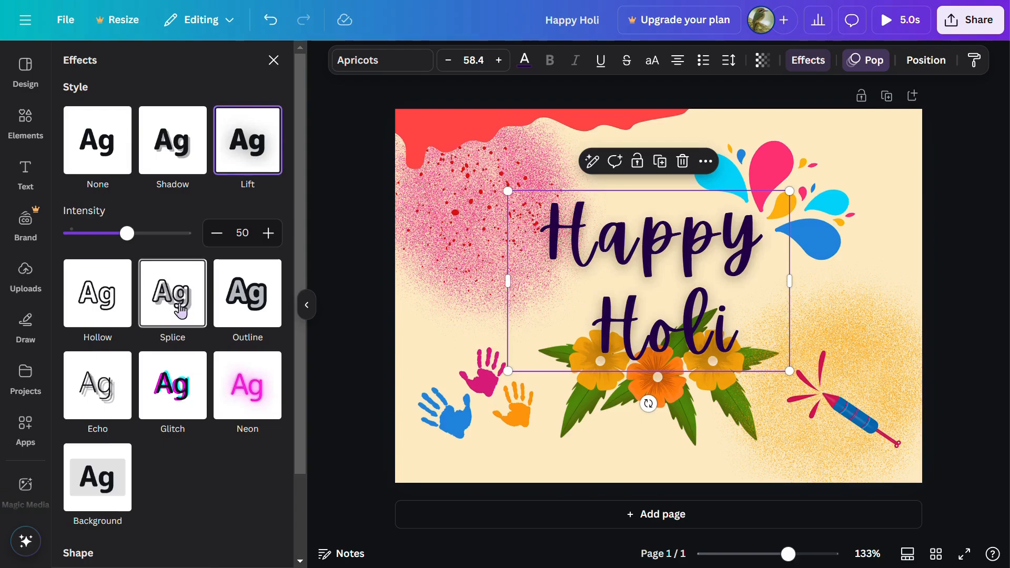
pyautogui.moveTo(151, 243); pyautogui.dragTo(133, 235)
pyautogui.scroll(-2, 160, 392)
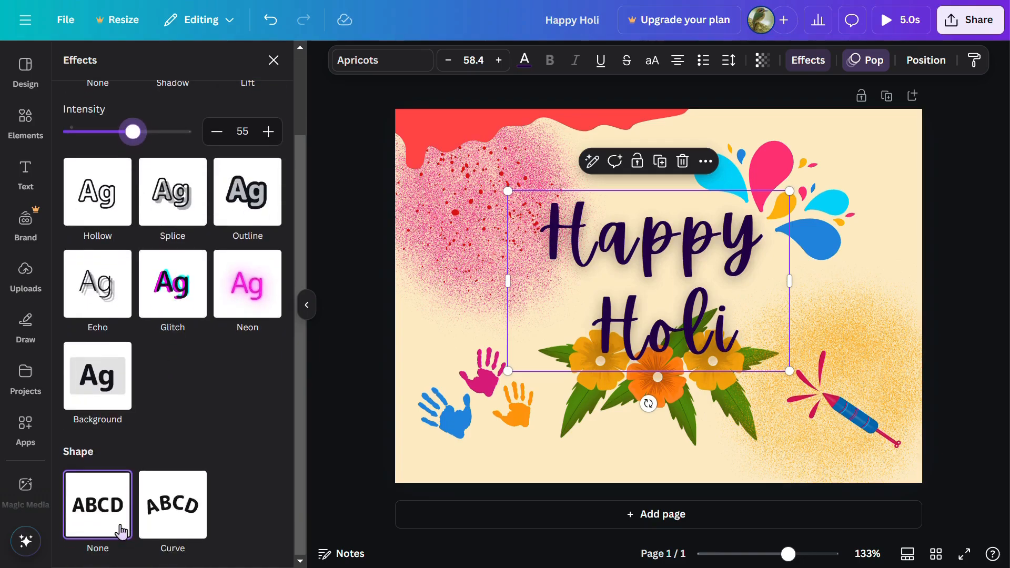
# Try the Curve shape on the heading with curve values of 76 and 100, and restore the None shape
pyautogui.click(173, 504)
pyautogui.scroll(-1, 214, 413)
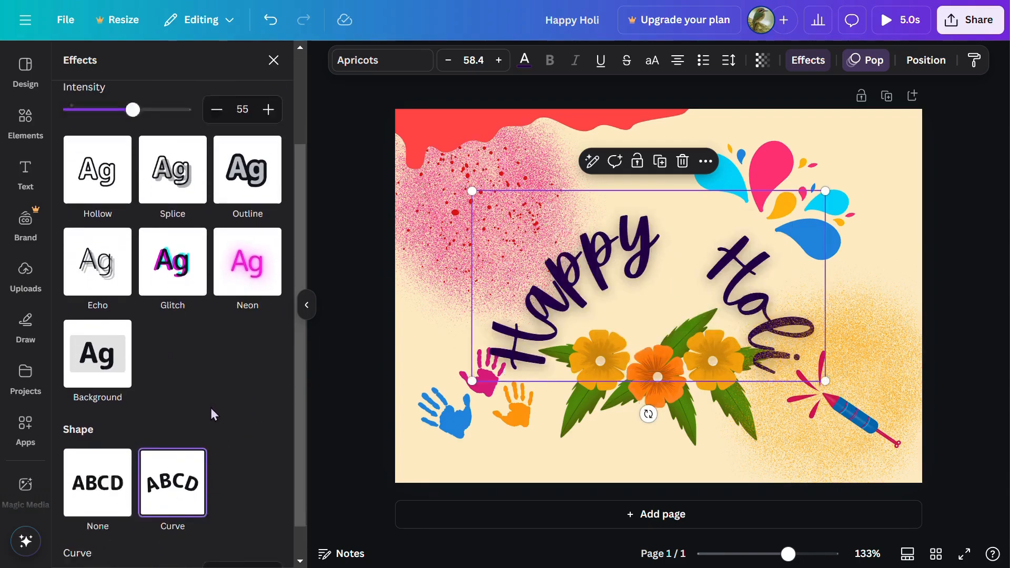
pyautogui.moveTo(184, 536)
pyautogui.mouseDown()
pyautogui.moveTo(122, 562)
pyautogui.moveTo(83, 537)
pyautogui.moveTo(185, 537)
pyautogui.moveTo(170, 537)
pyautogui.mouseUp()
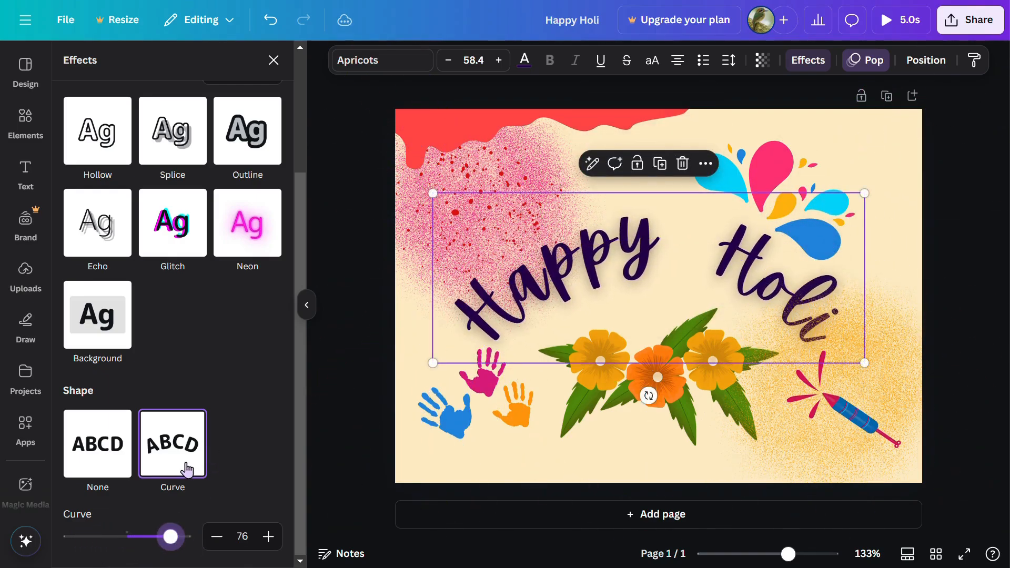
pyautogui.moveTo(186, 470); pyautogui.dragTo(205, 429)
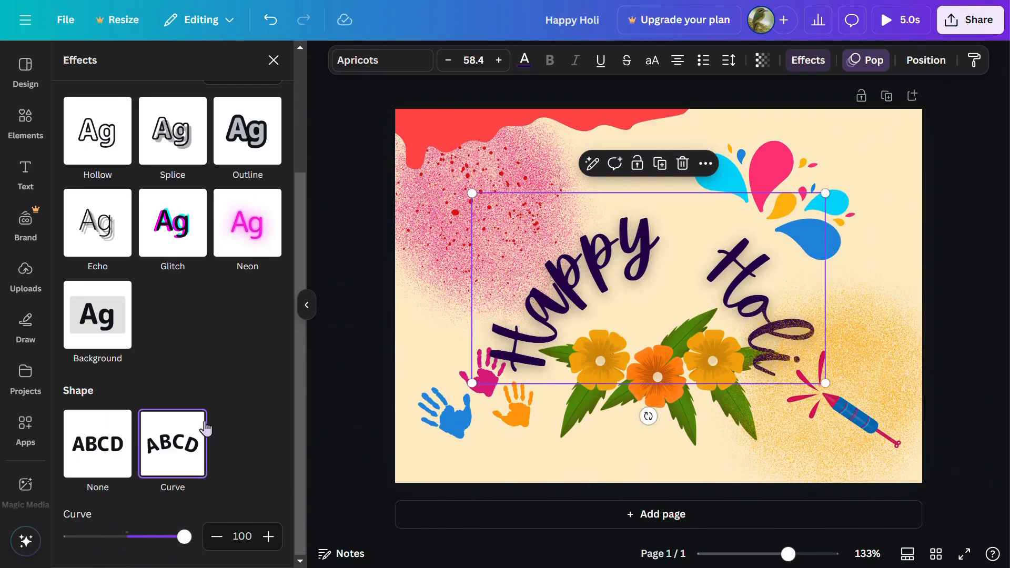
pyautogui.click(126, 452)
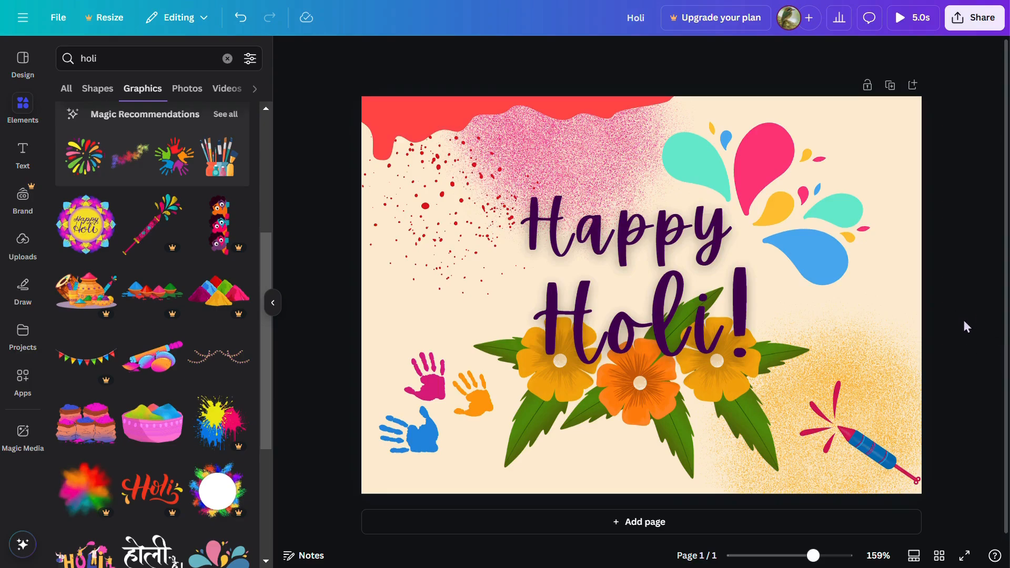
# Apply the Spray Paint animation to the yellow powder spray behind the water gun
pyautogui.click(893, 352)
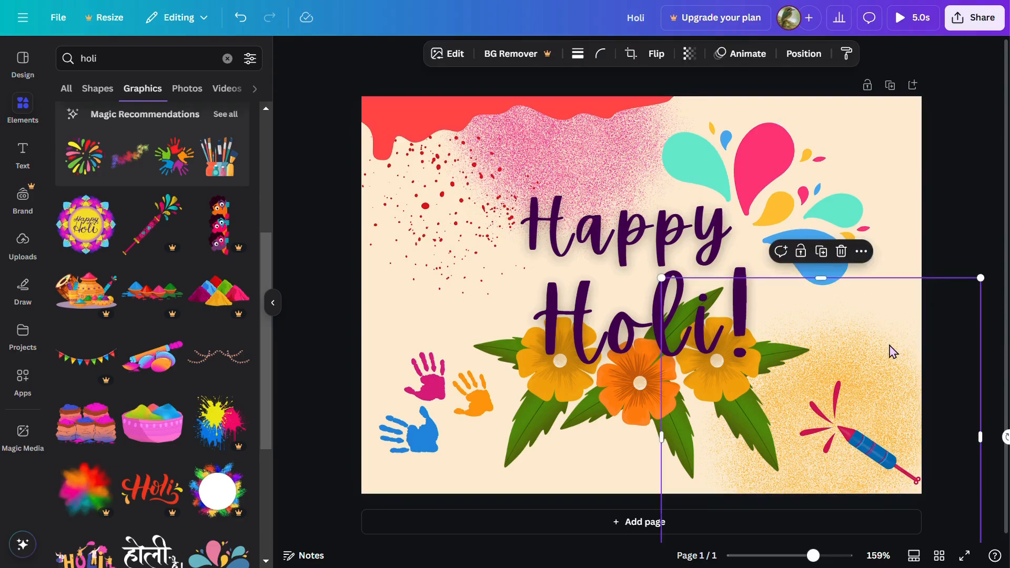
pyautogui.click(737, 58)
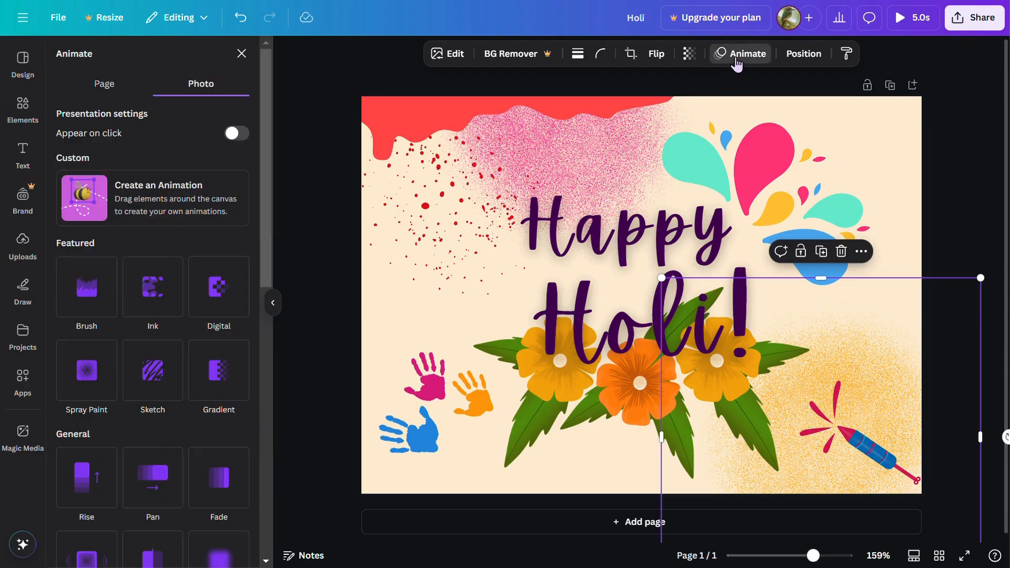
pyautogui.click(97, 369)
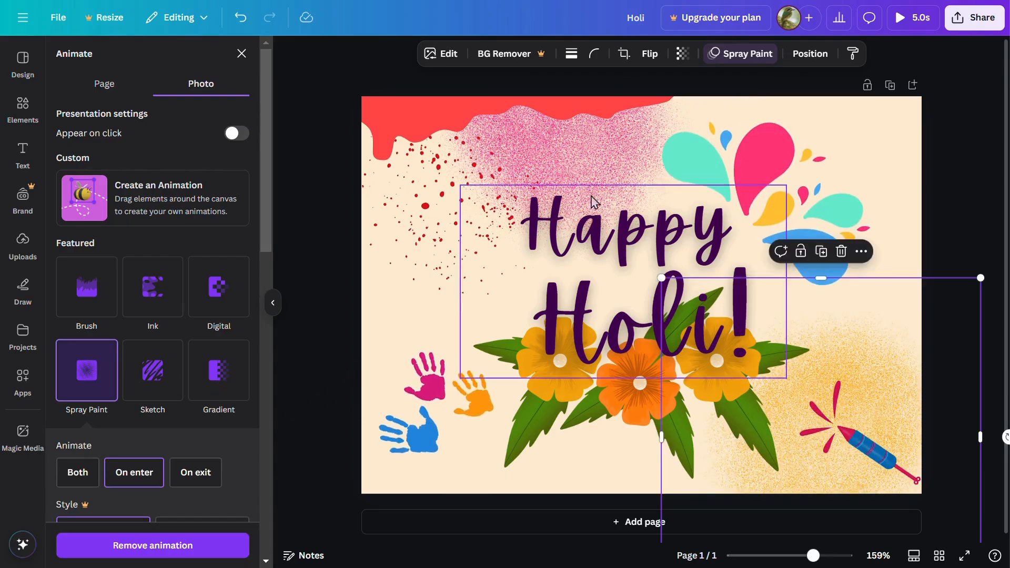
# Move the pink powder spray down and left behind the red speckles and apply the Spray Paint animation to it
pyautogui.click(606, 165)
pyautogui.moveTo(607, 169)
pyautogui.mouseDown()
pyautogui.moveTo(516, 224)
pyautogui.moveTo(509, 205)
pyautogui.mouseUp()
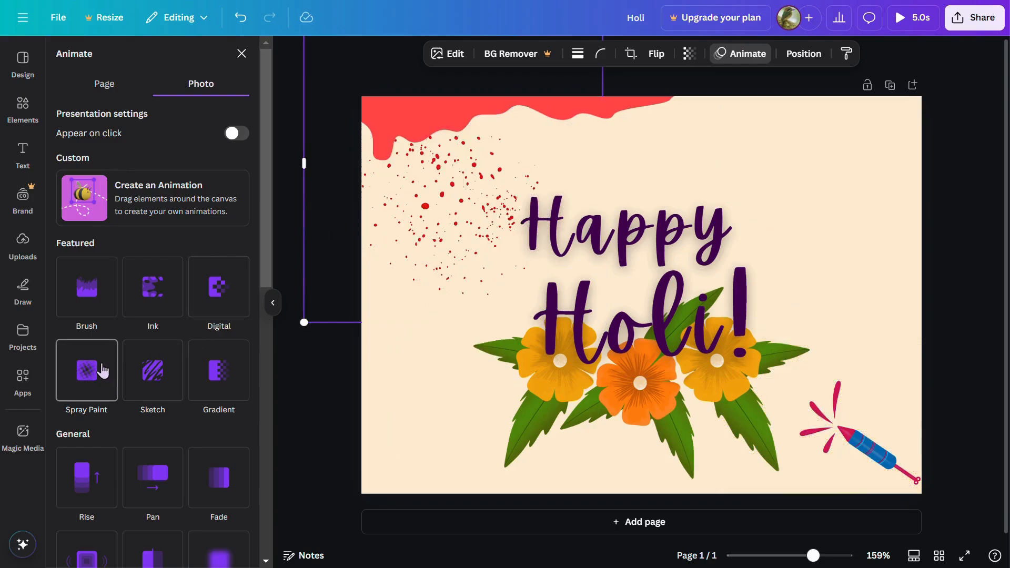
pyautogui.click(101, 368)
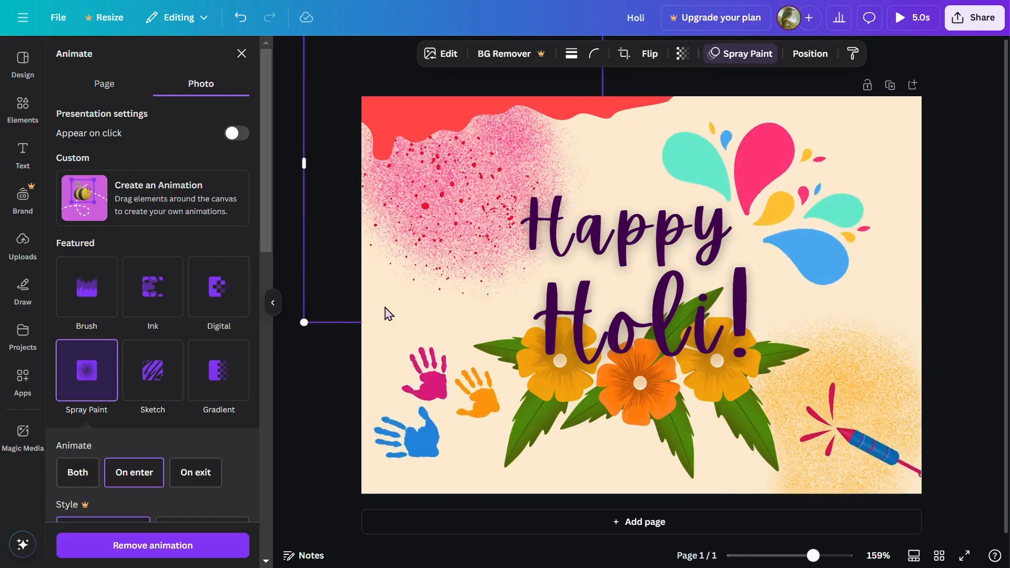
pyautogui.click(430, 138)
pyautogui.click(88, 289)
pyautogui.click(395, 221)
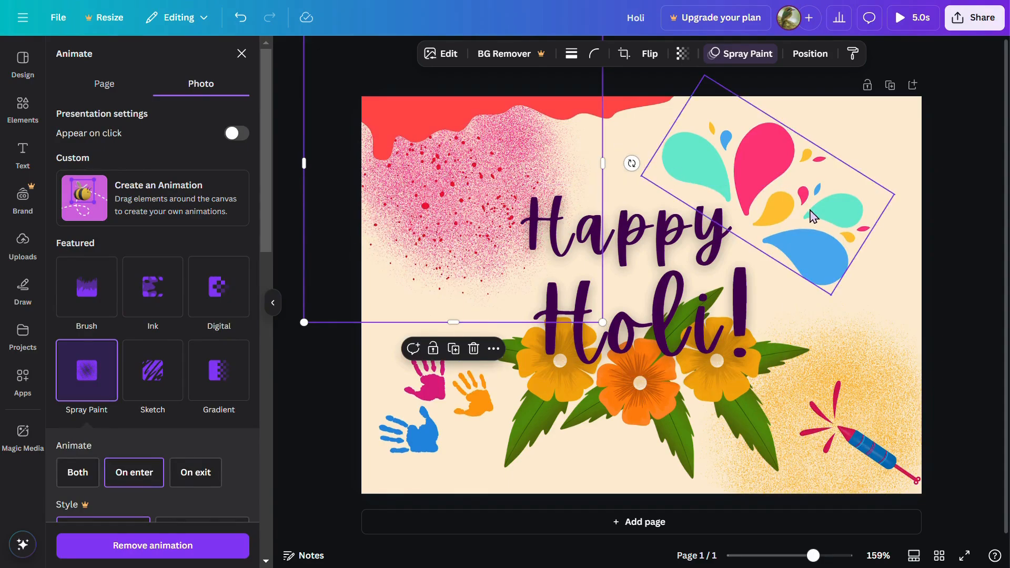
pyautogui.click(811, 53)
pyautogui.click(245, 151)
# Apply the Rise animation to the red speckles and the Pan animation to the red paint drip along the card's upper edge
pyautogui.click(463, 208)
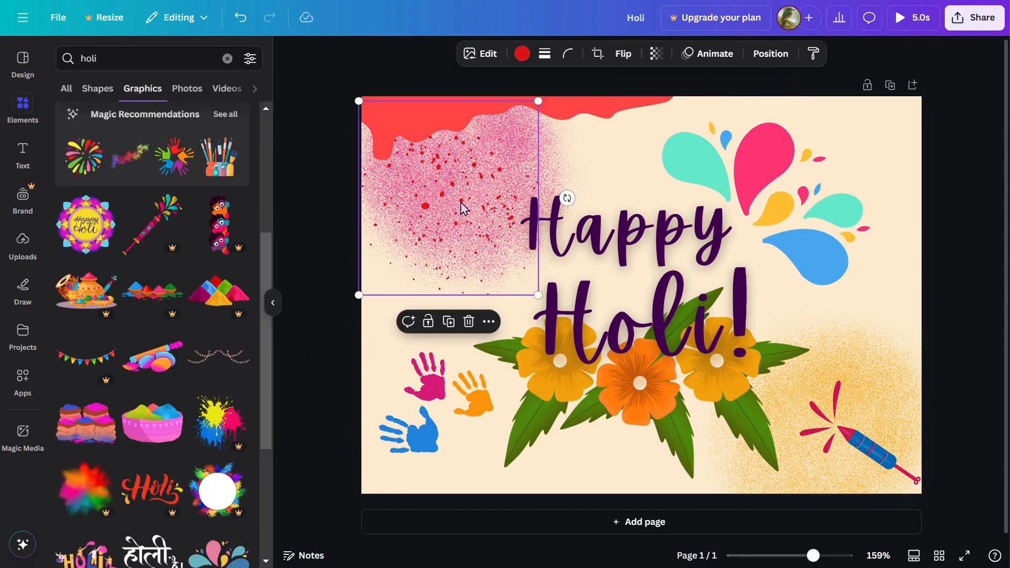
pyautogui.click(709, 54)
pyautogui.click(60, 280)
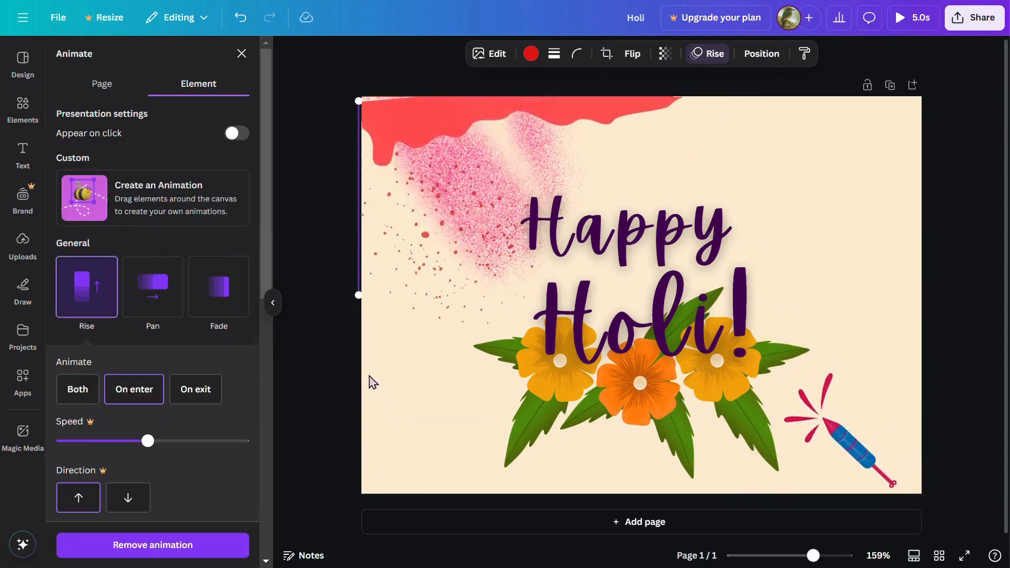
pyautogui.click(152, 286)
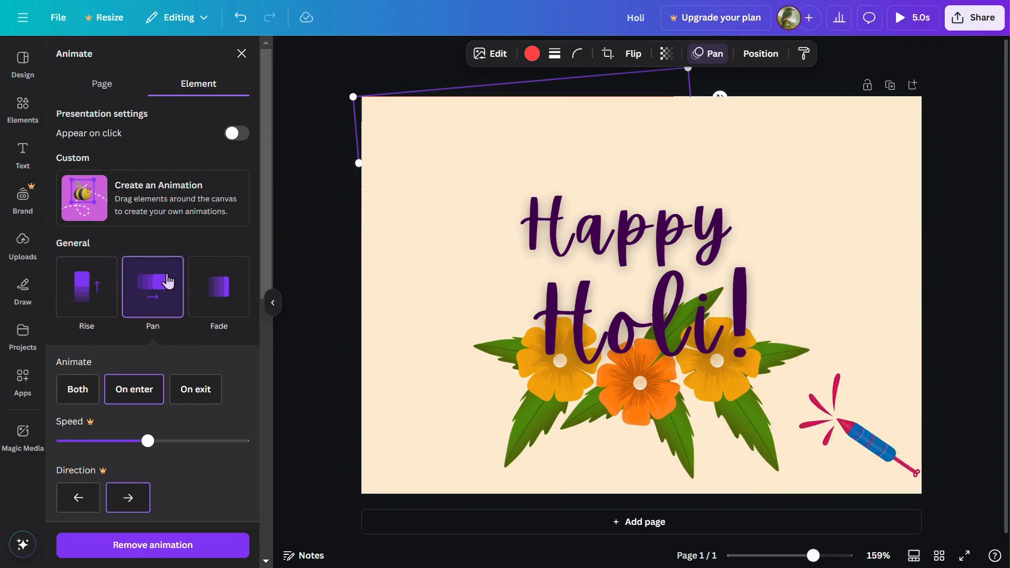
# Apply the Pop animation to the Happy Holi! heading
pyautogui.click(662, 322)
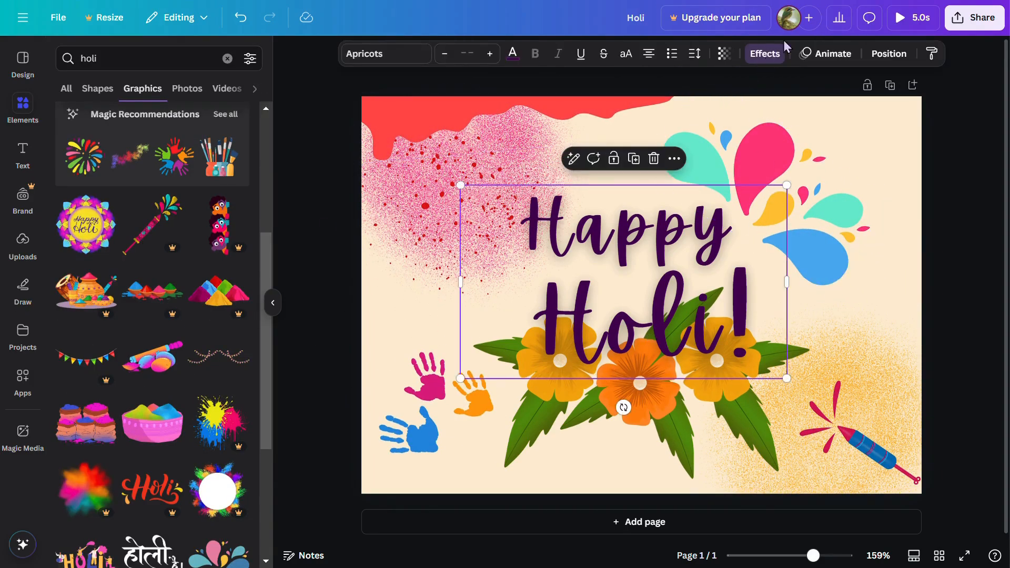
pyautogui.click(768, 53)
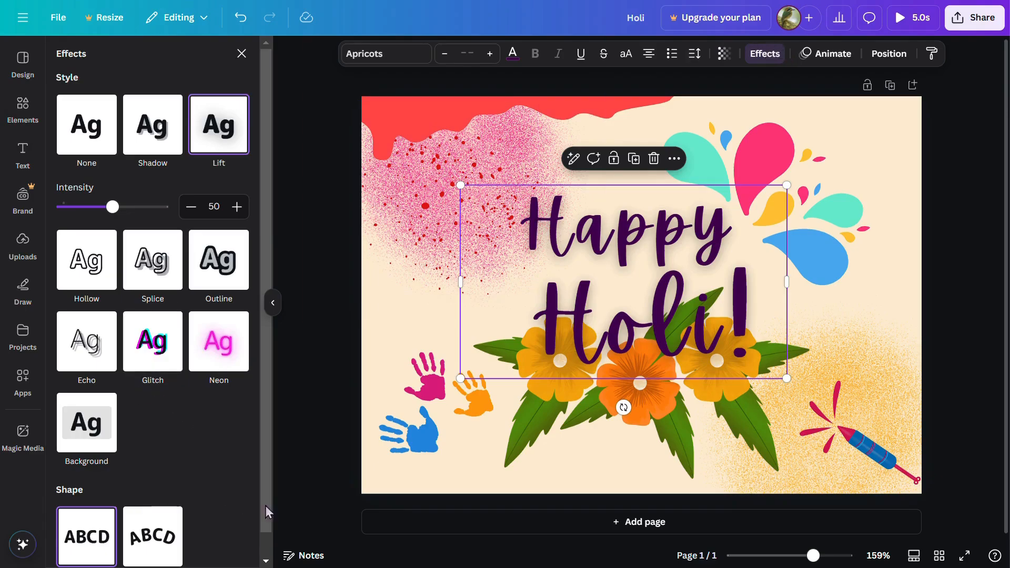
pyautogui.click(826, 55)
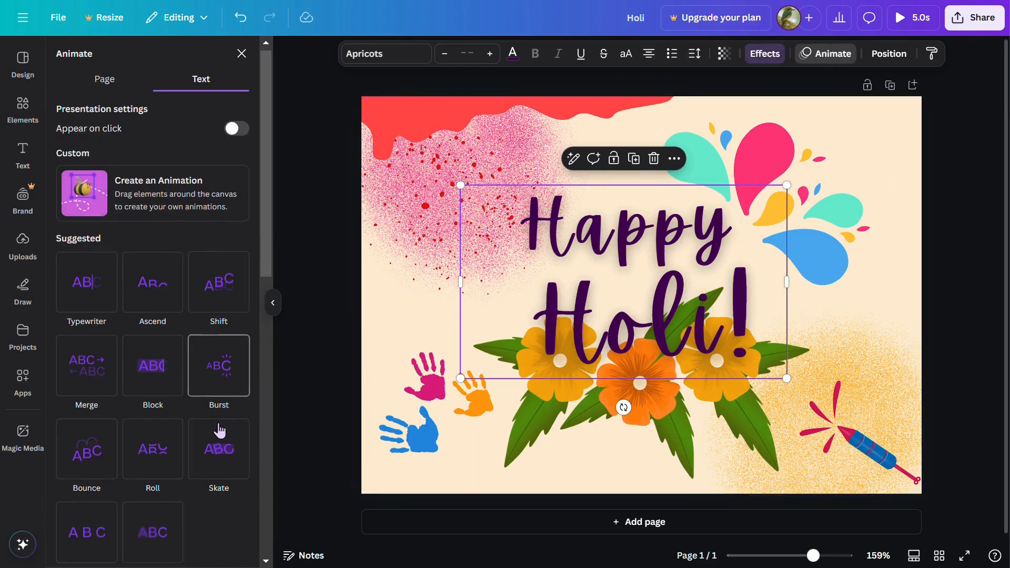
pyautogui.scroll(-6, 223, 451)
pyautogui.scroll(-4, 216, 436)
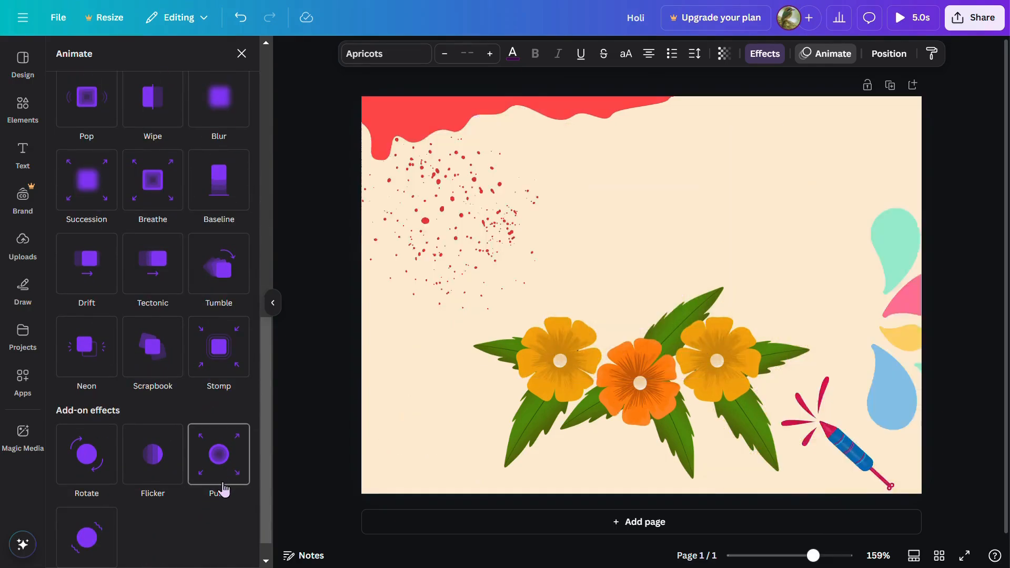
pyautogui.scroll(2, 158, 410)
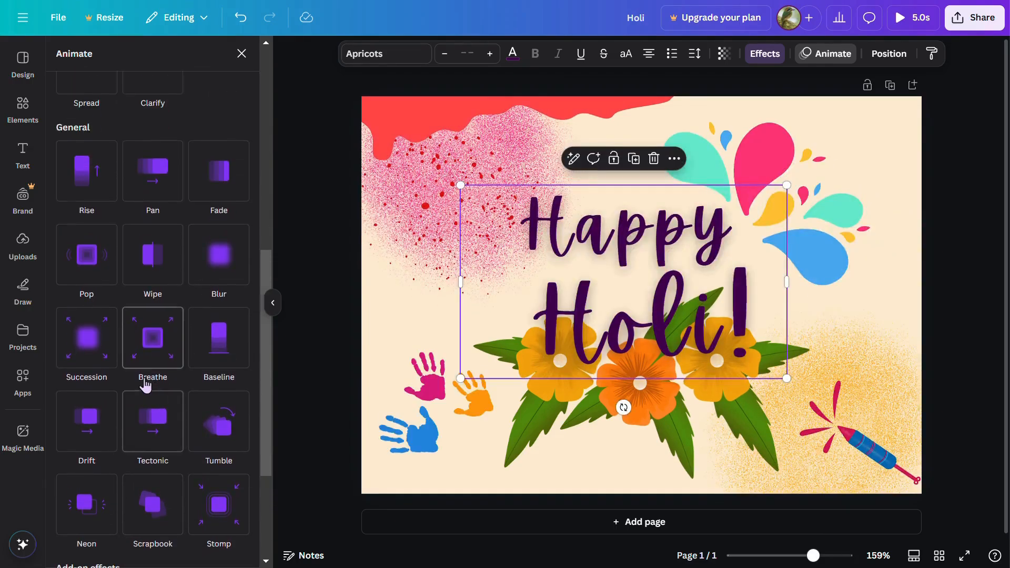
pyautogui.click(100, 264)
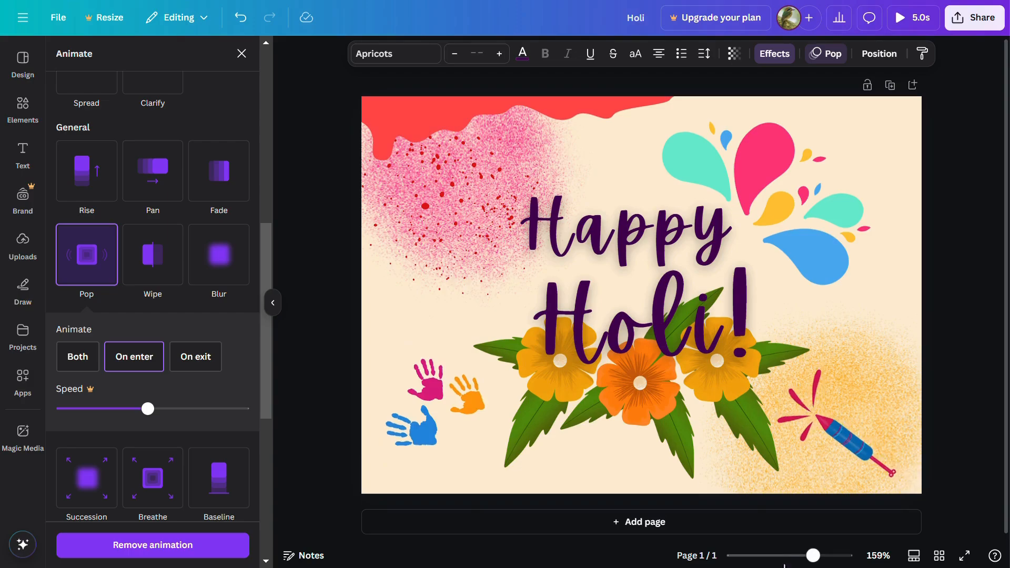
# Apply the Breathe animation to the marigolds beneath the heading and play the full-screen preview of the card
pyautogui.click(662, 431)
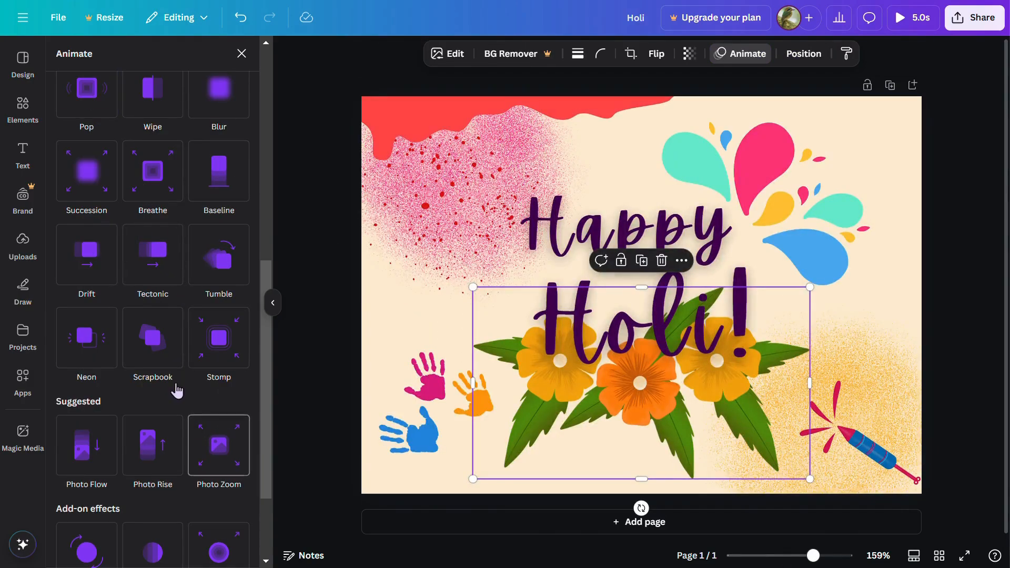
pyautogui.scroll(3, 178, 390)
pyautogui.click(150, 262)
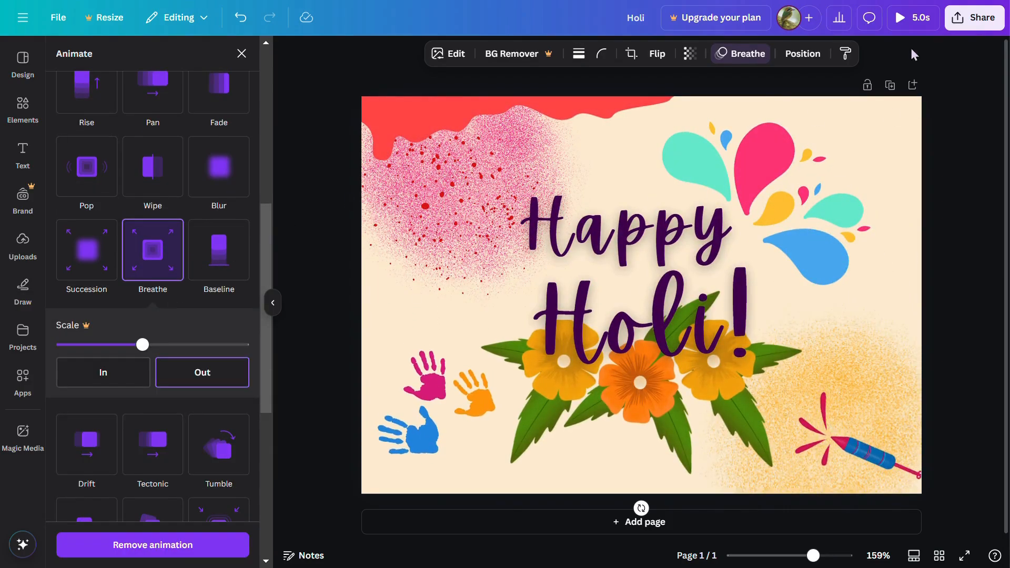
pyautogui.hotkey('ctrl', 'alt', 'p')
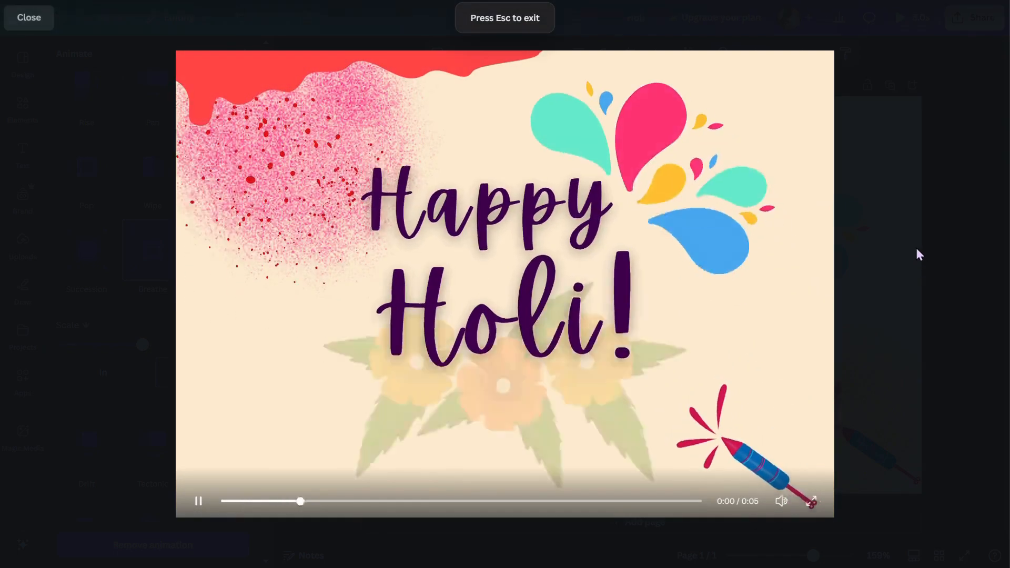